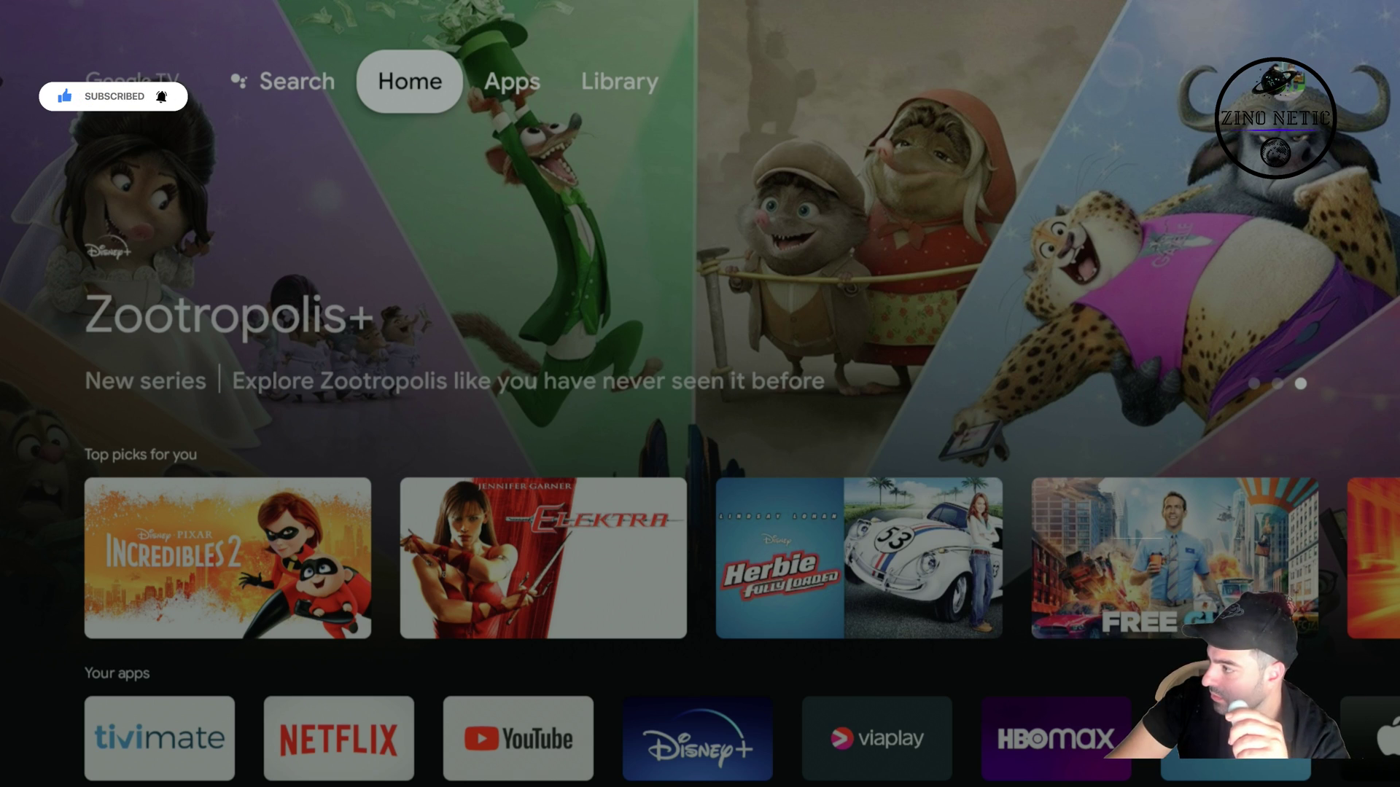
Search for the Downloader app and install Downloader by AFTVnews
key("XF86Search")
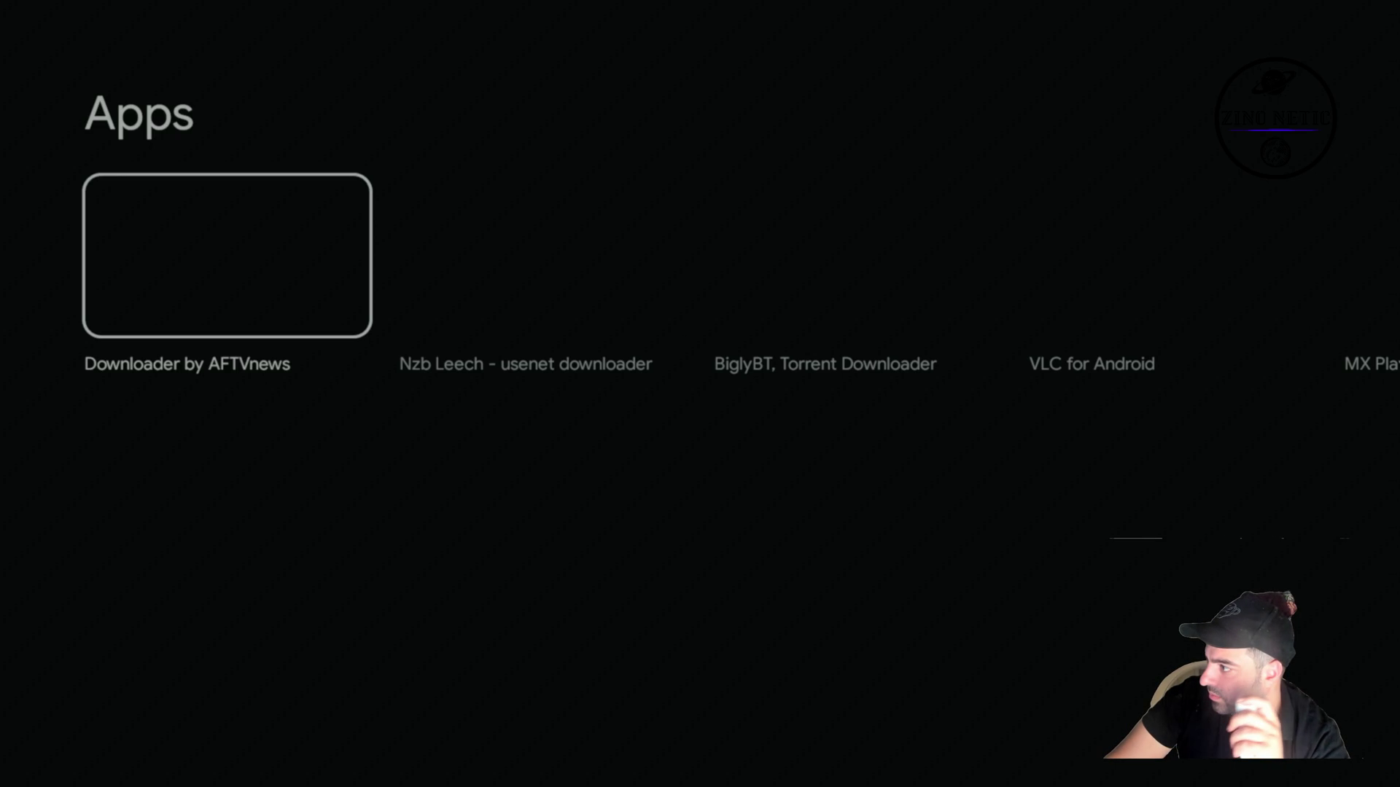
key("Return")
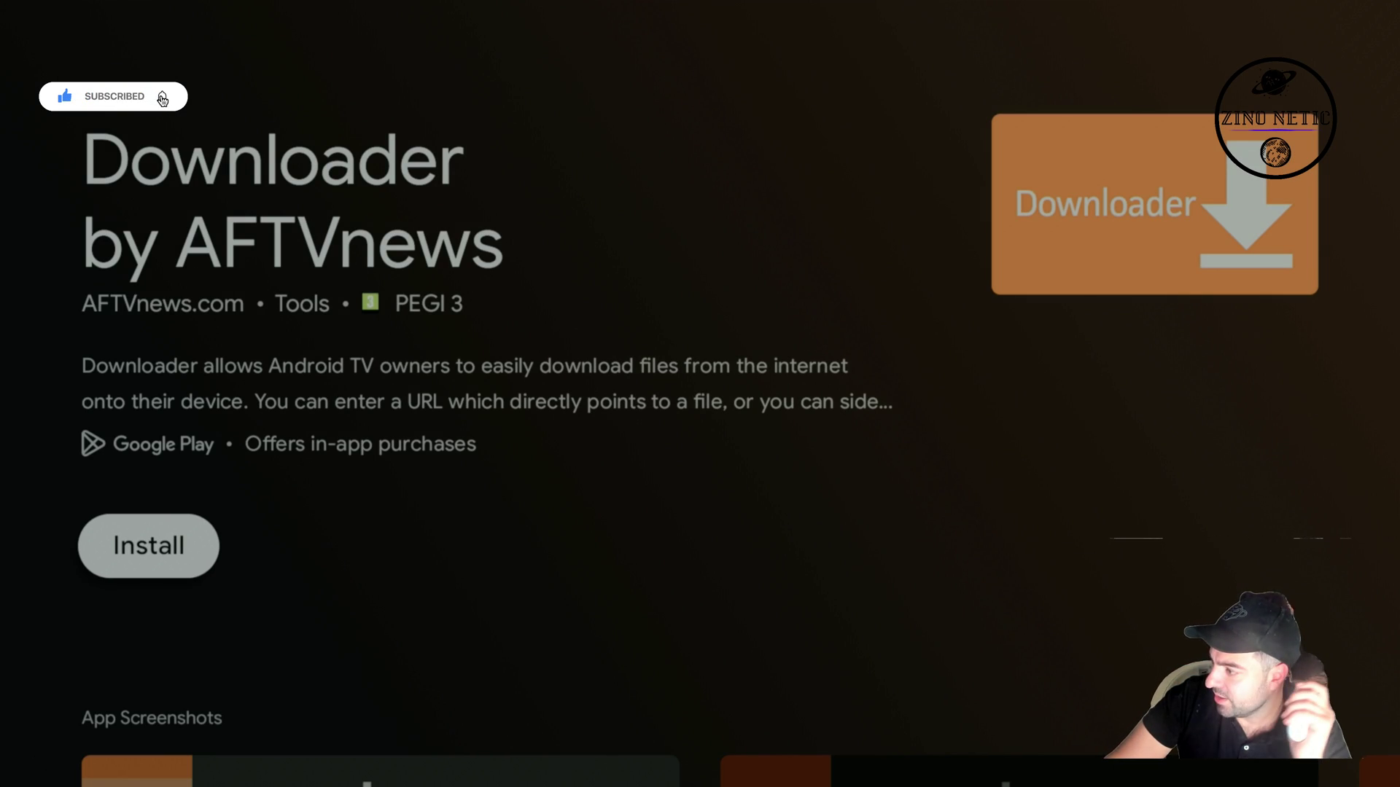
key("Return")
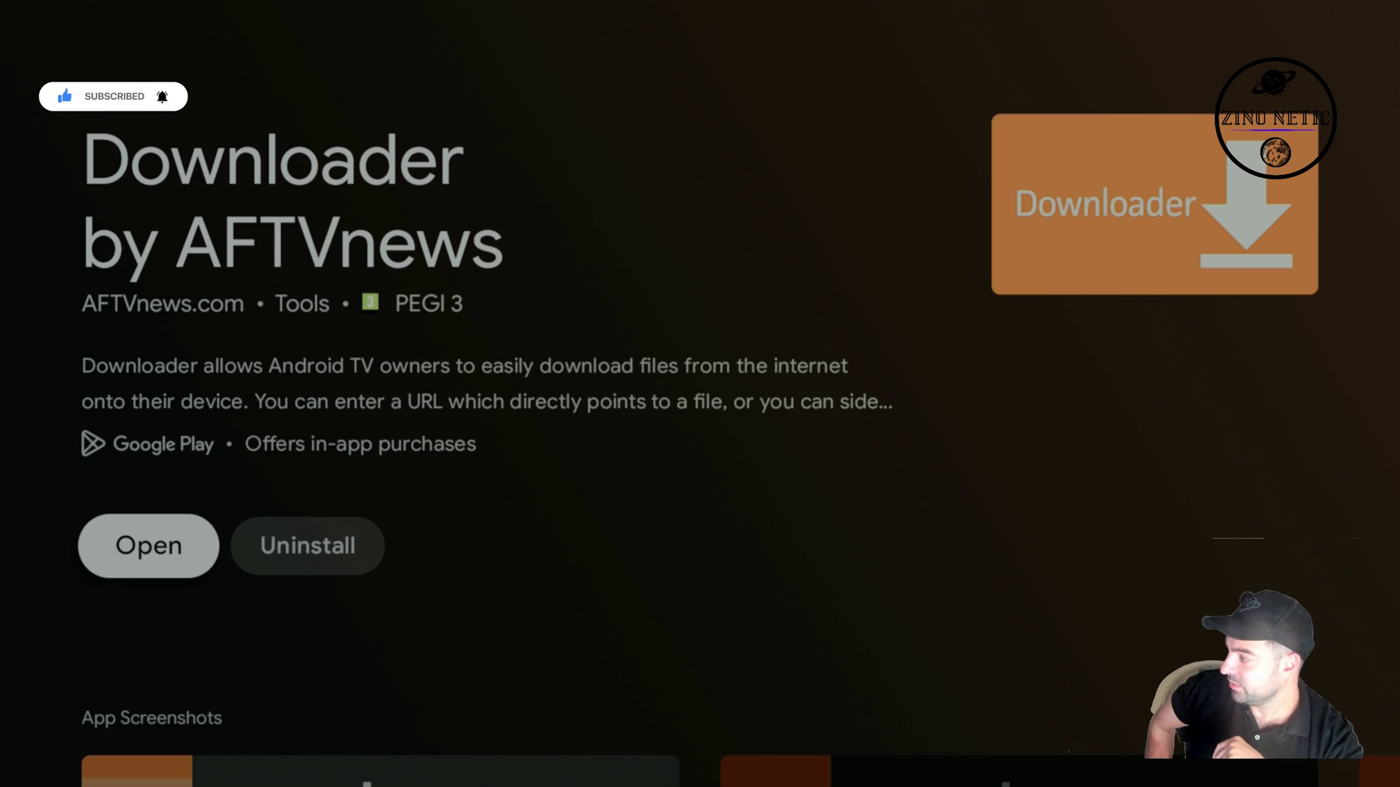
Open Downloader, allow it to access photos and media, and dismiss its Quick Start Guide
key("Return")
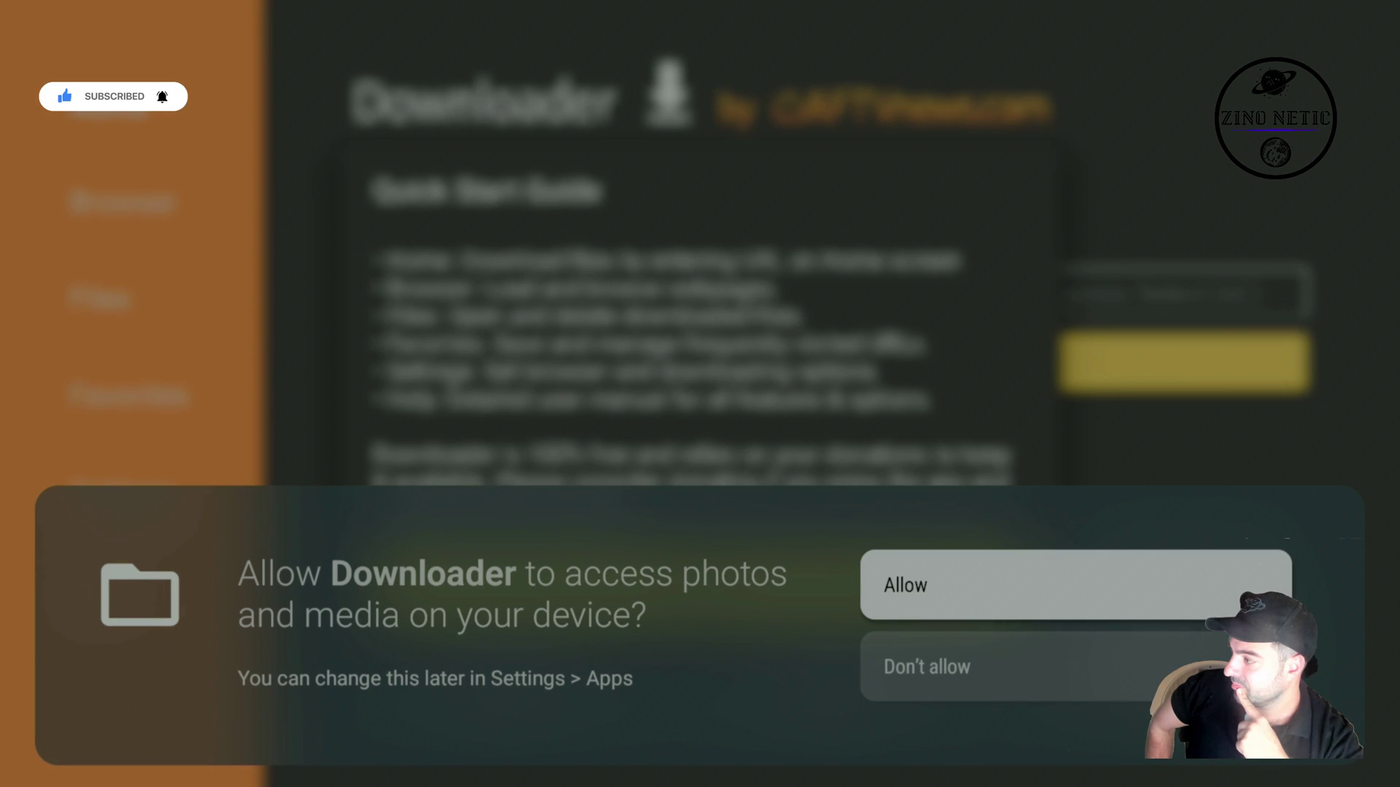
key("Return")
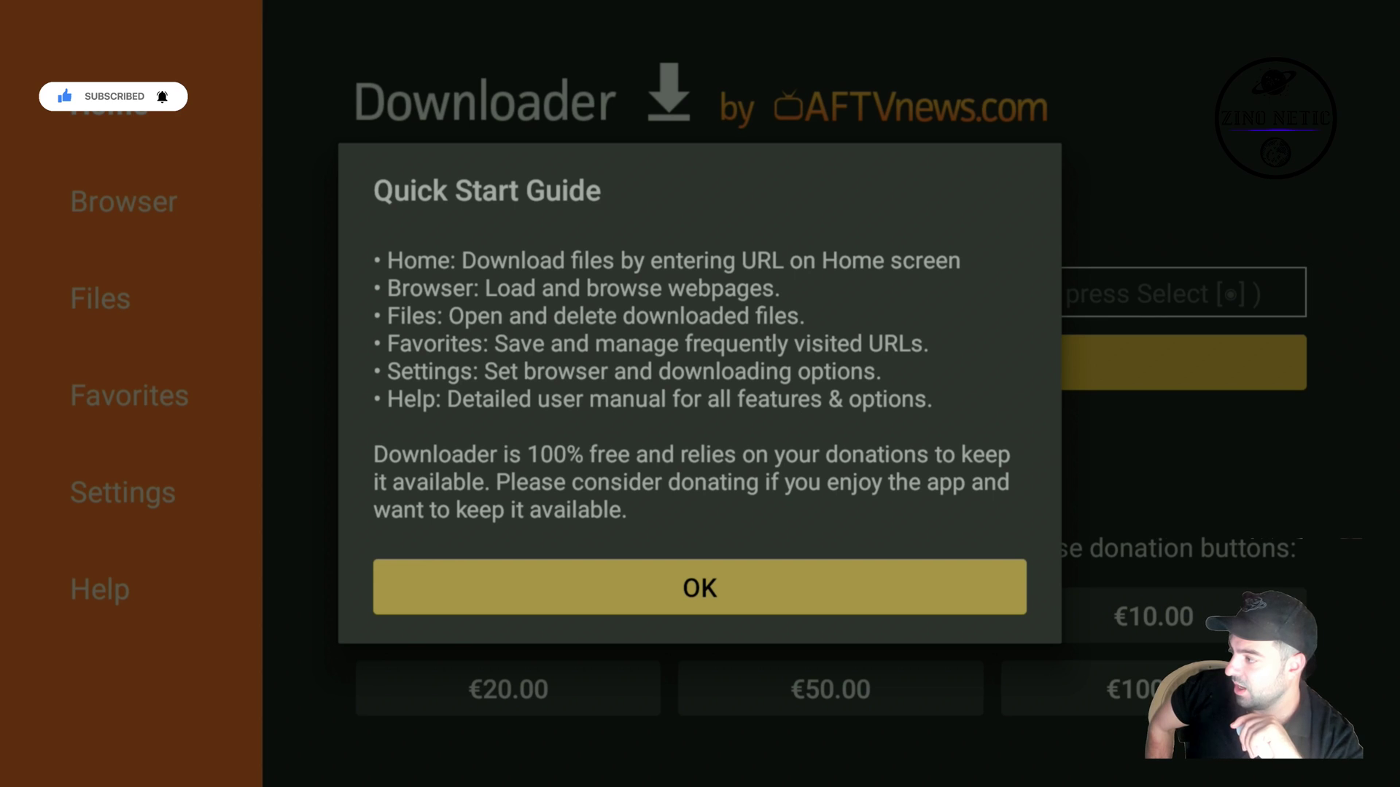
key("Return")
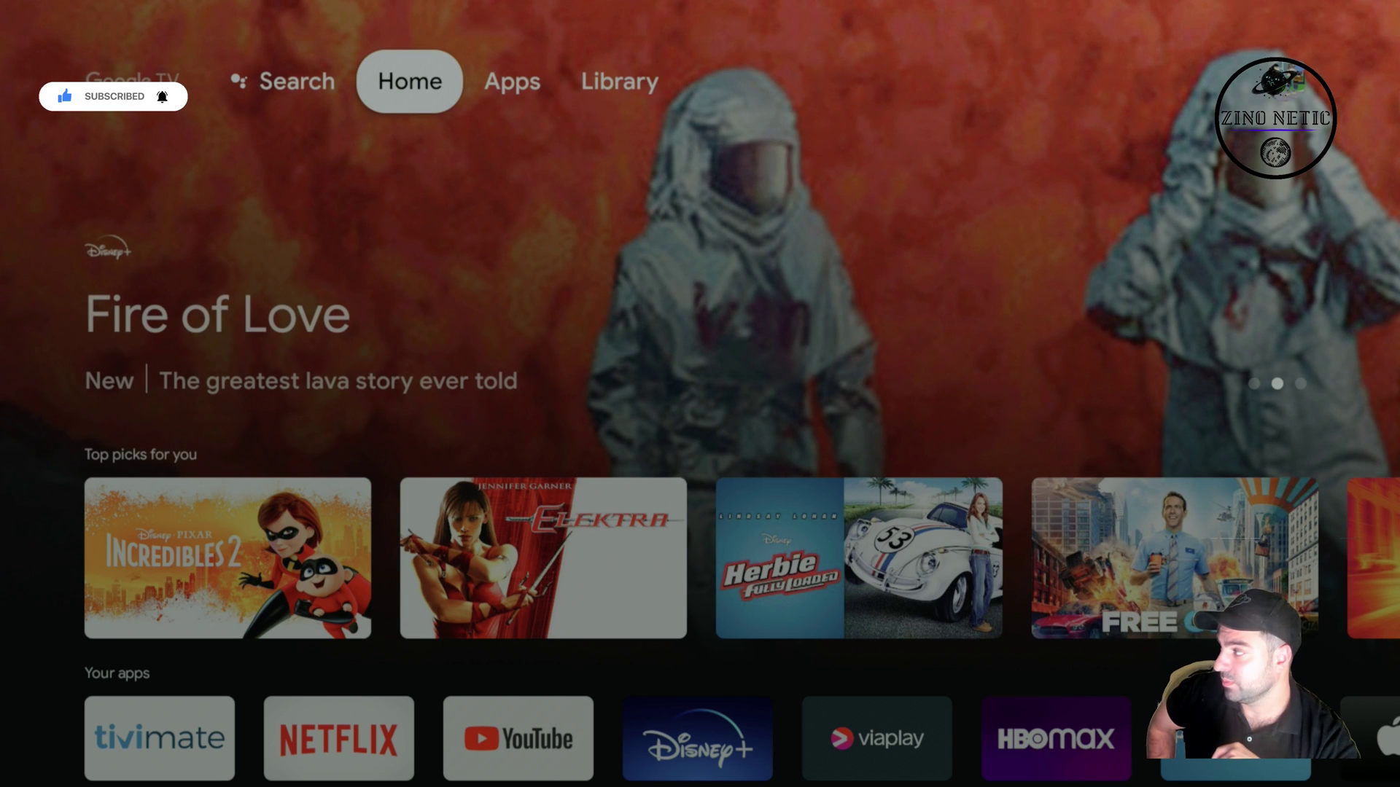
Open the device's Settings from the Google TV home screen
key("Right")
key("Right")
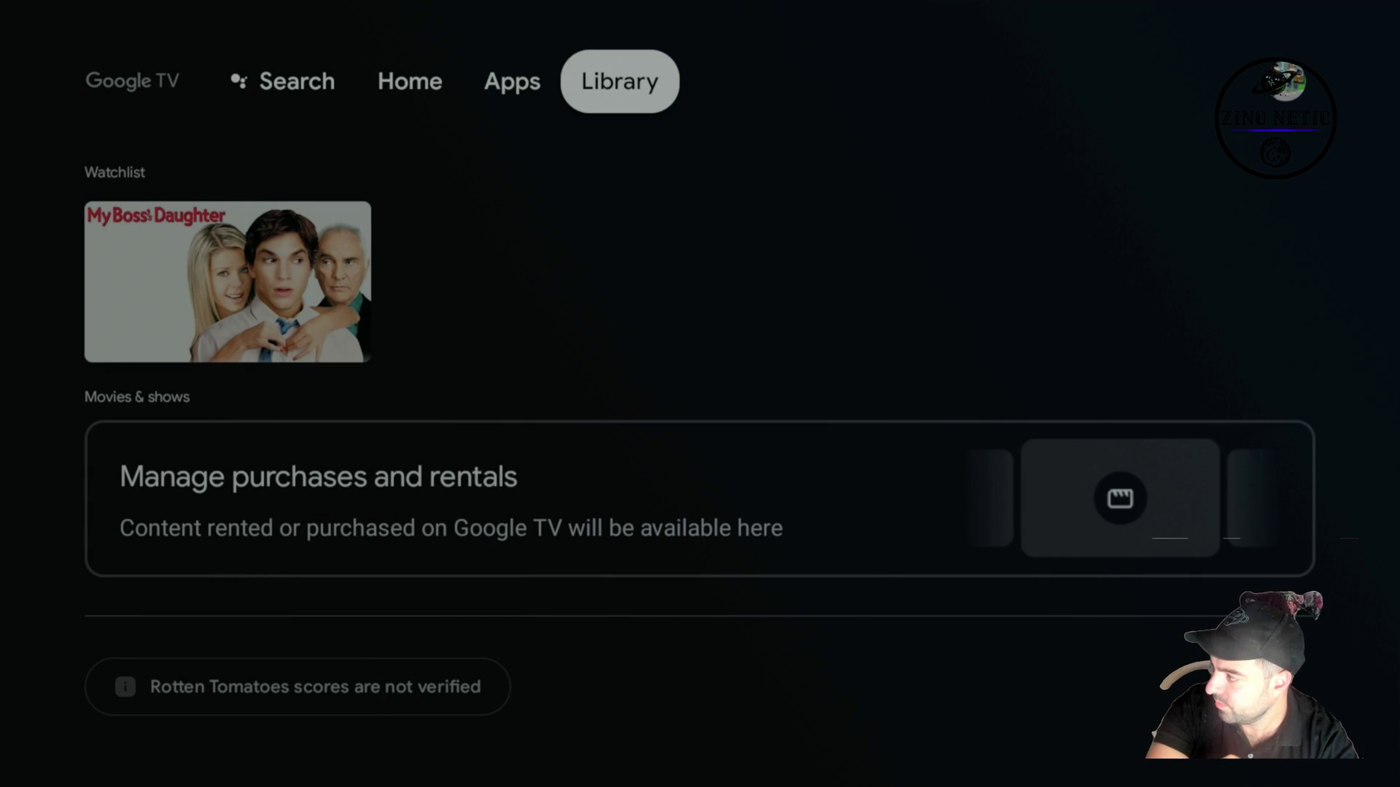
key("Right")
key("Down")
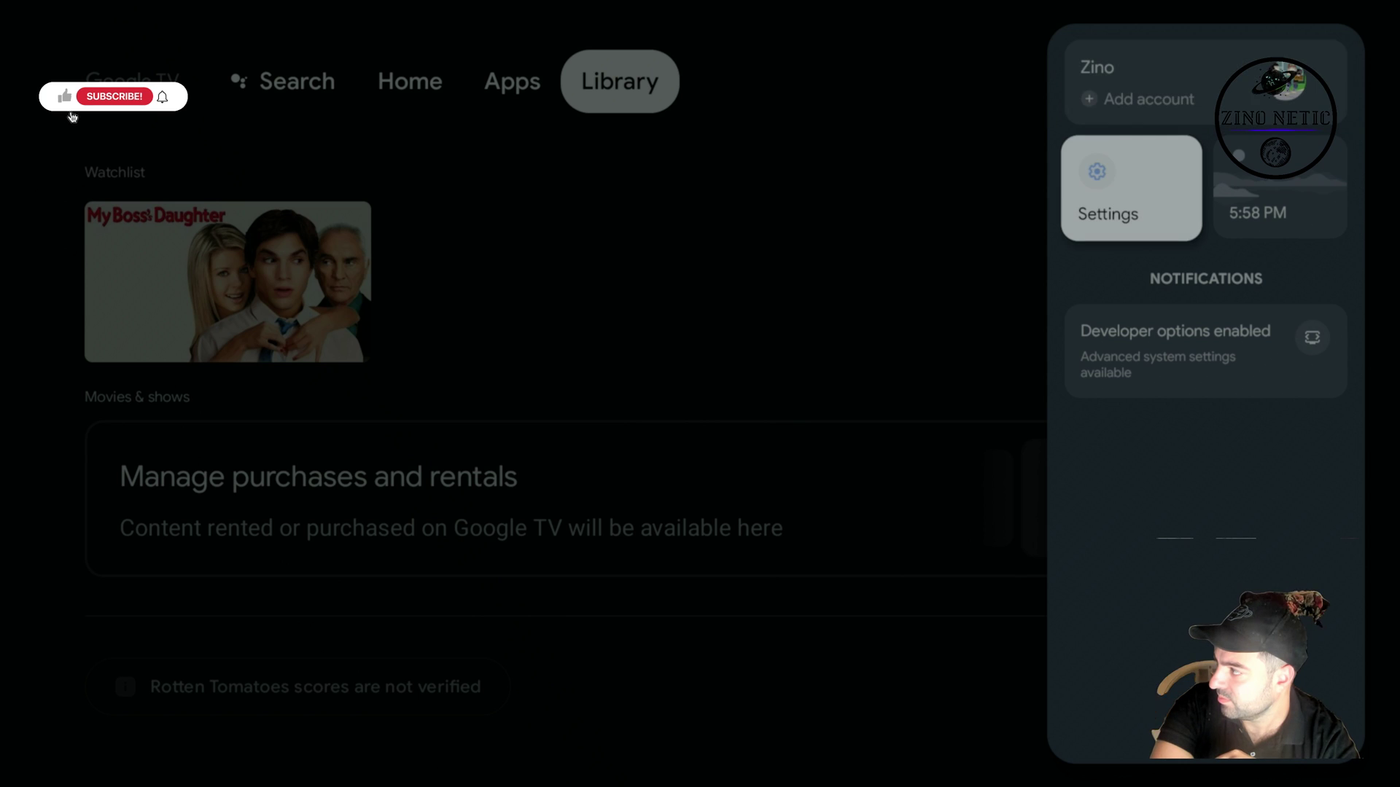
key("Return")
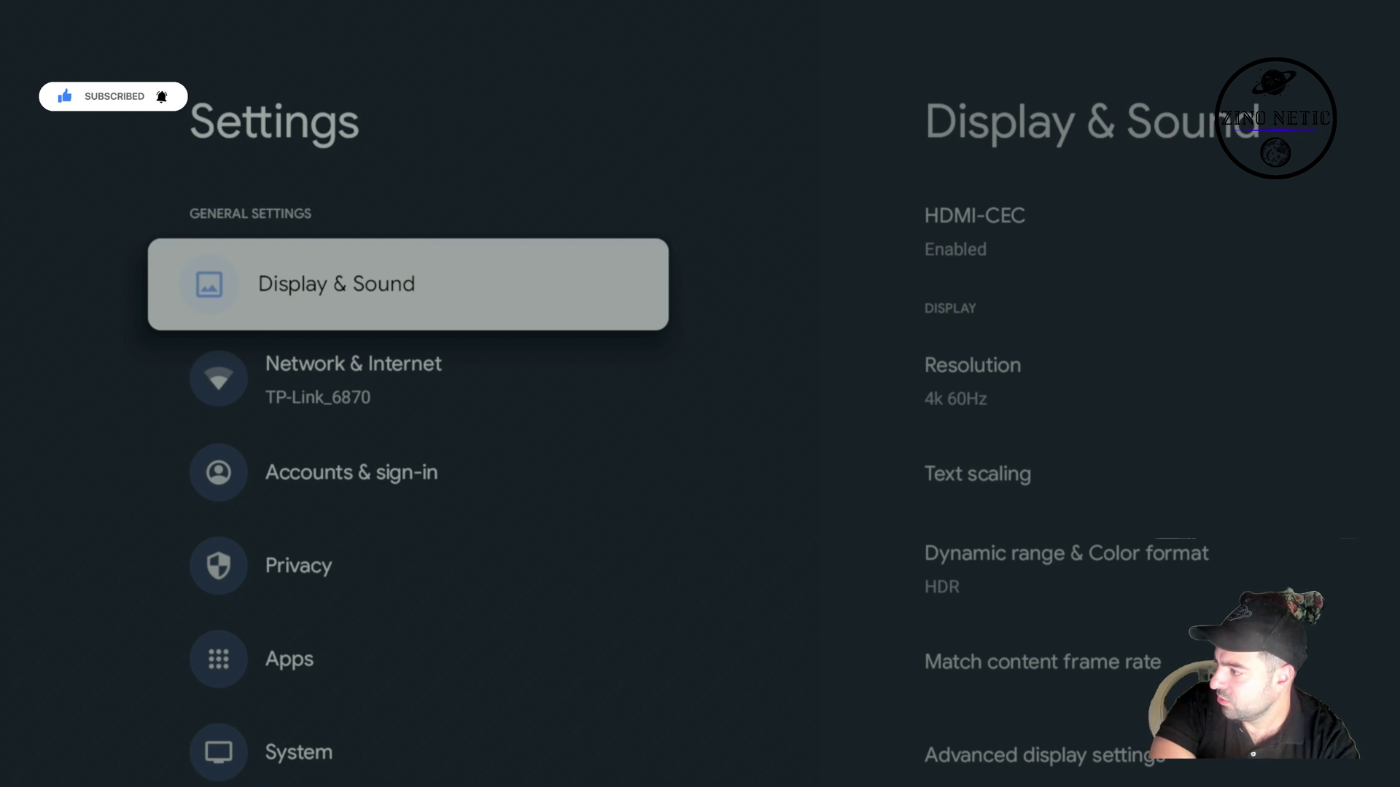
Open the About page in the System settings
key("Down")
key("Down")
key("Down")
key("Down")
key("Down")
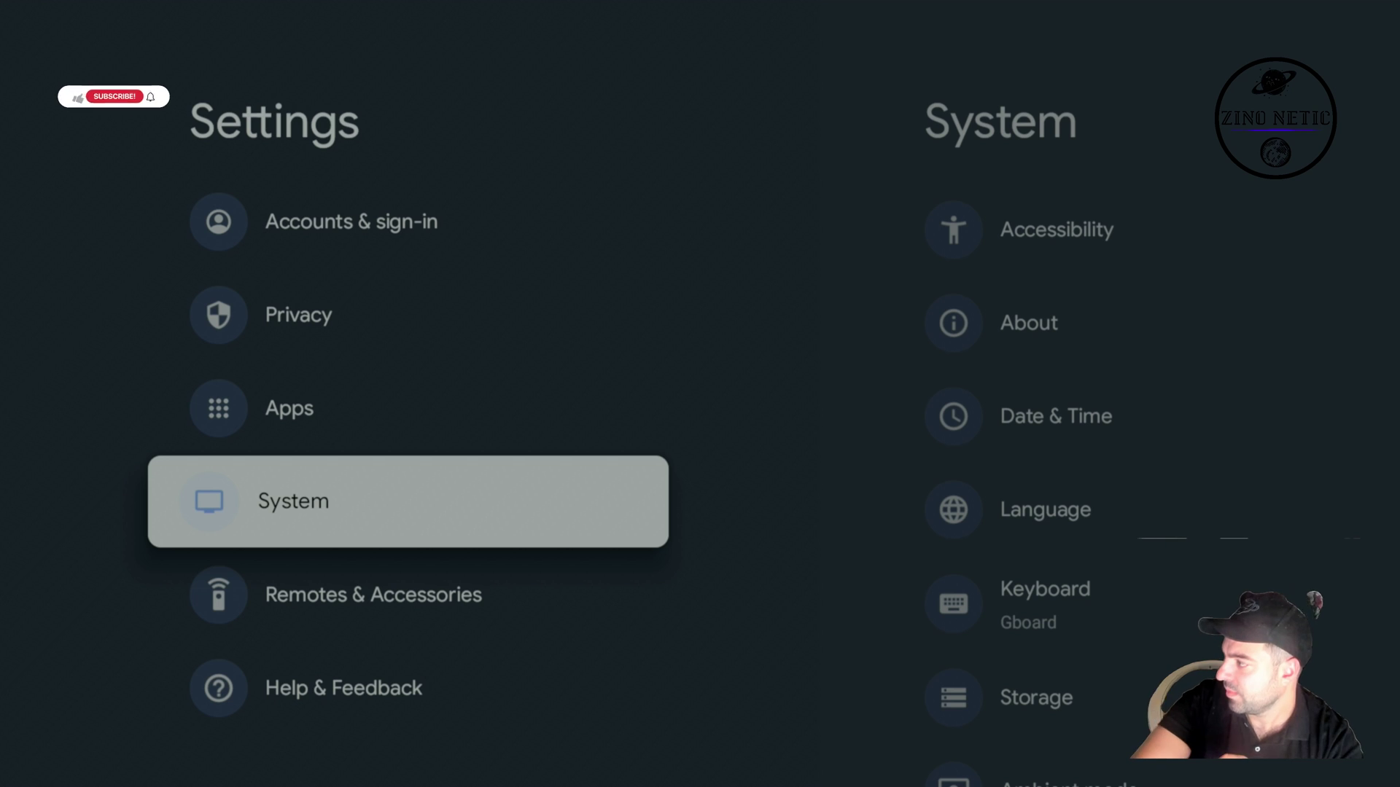
key("Return")
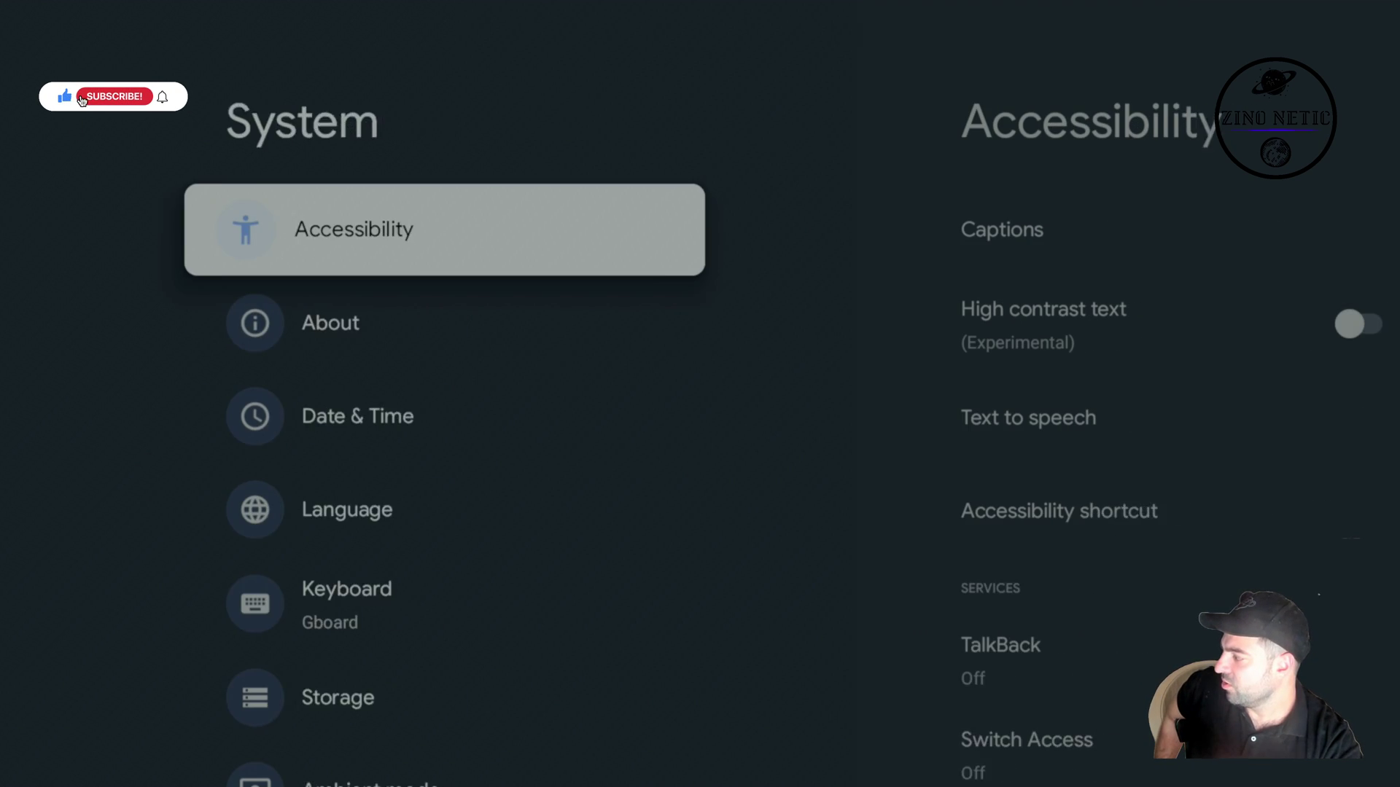
key("Down")
key("Return")
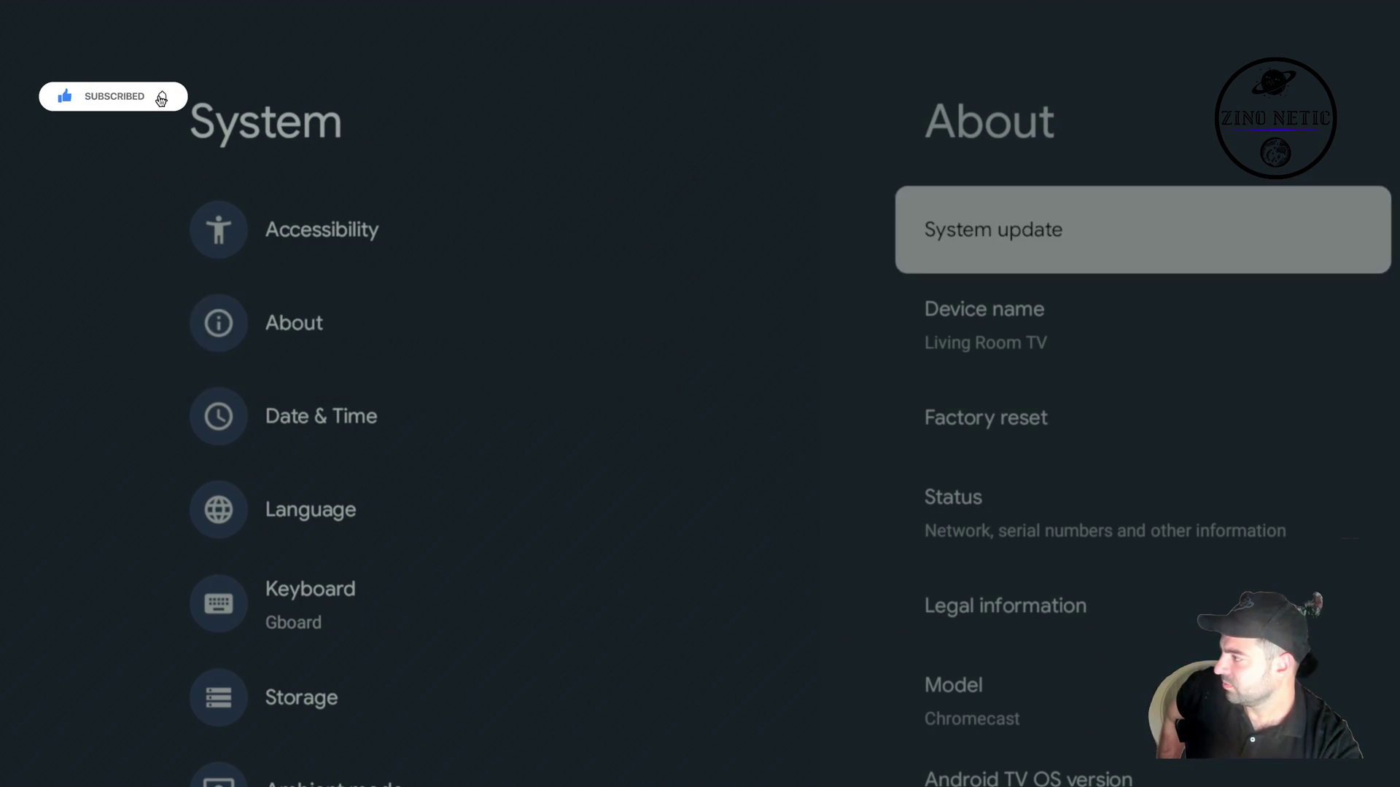
Find the Android TV OS build entry and select it repeatedly to enable developer mode
key("Down")
key("Down")
key("Down")
key("Down")
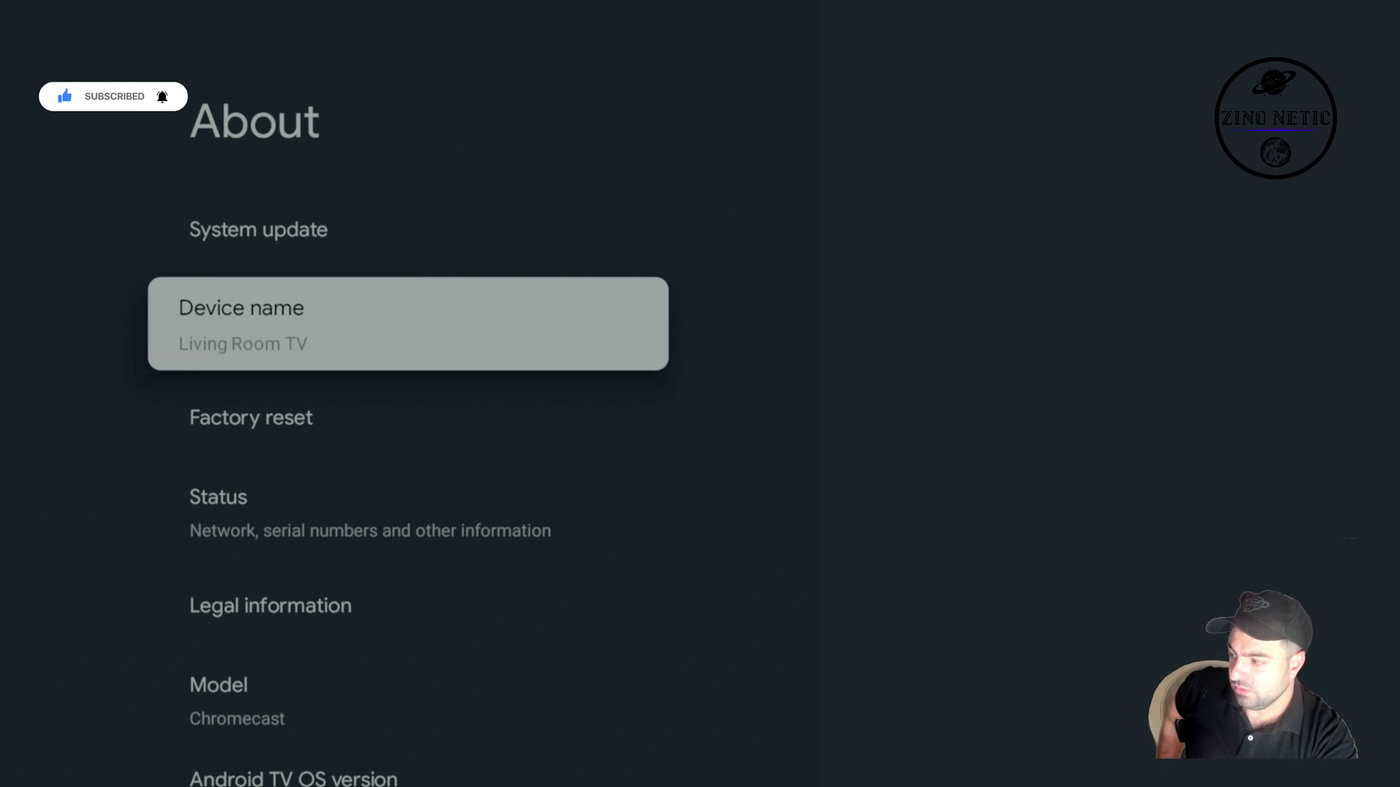
key("Down")
key("Down")
key("Down")
key("Down")
key("Down")
key("Down")
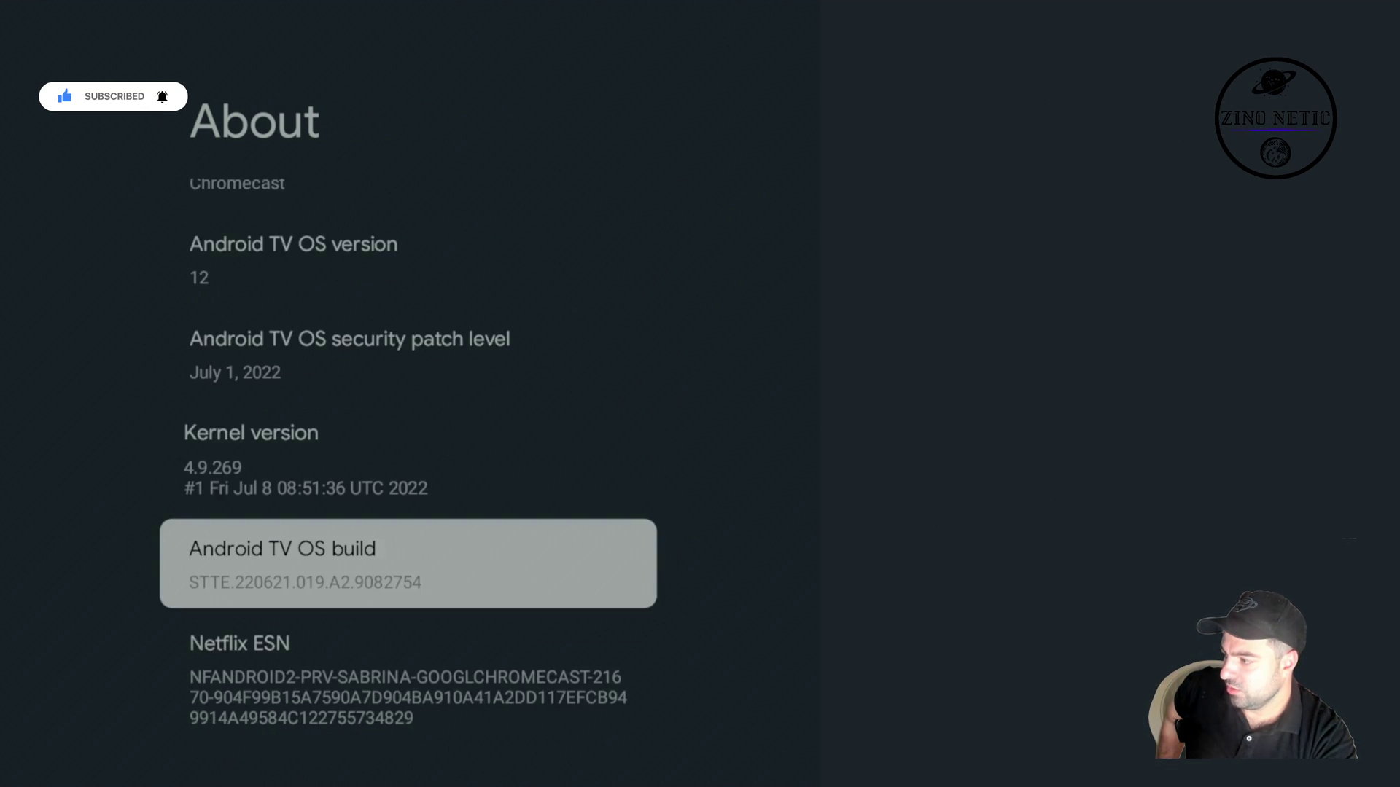
key("Up")
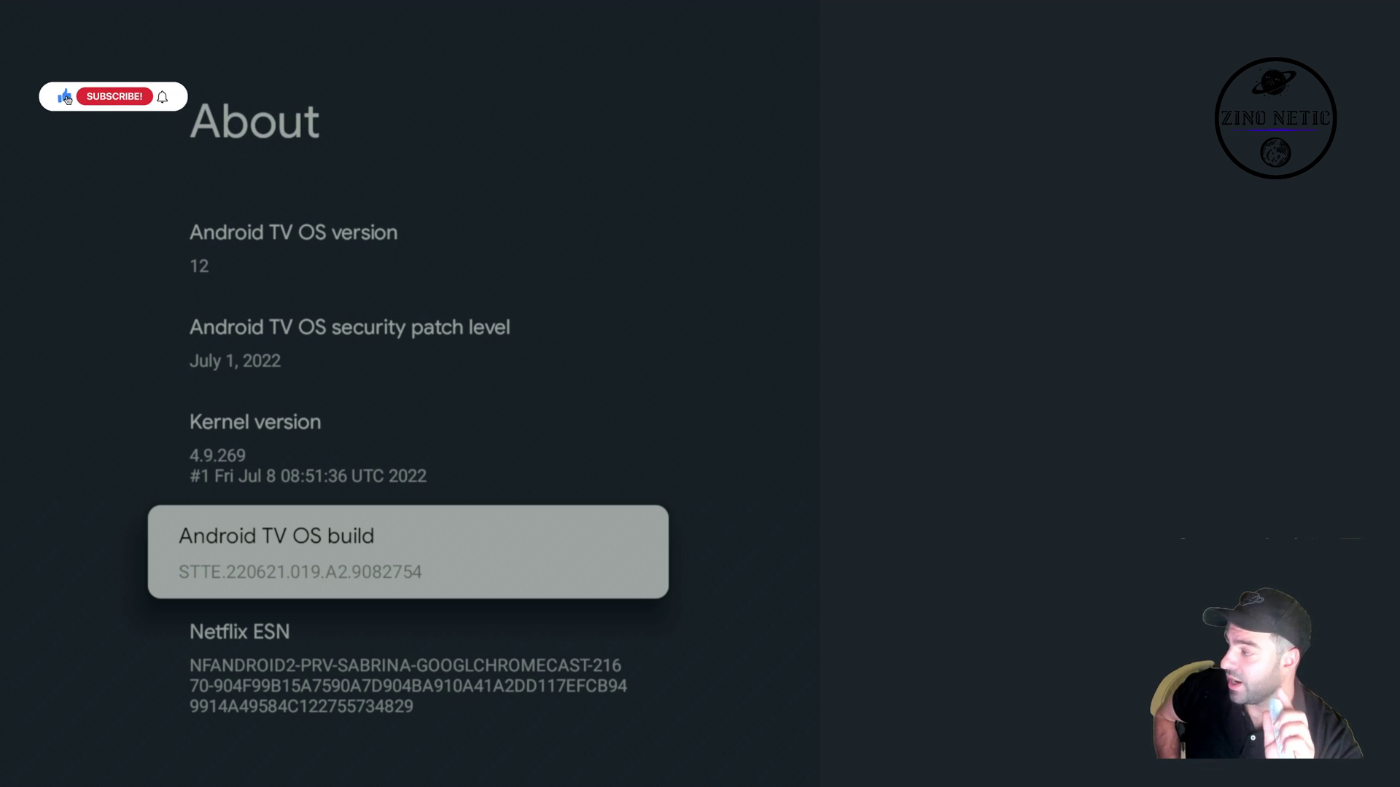
key("Return")
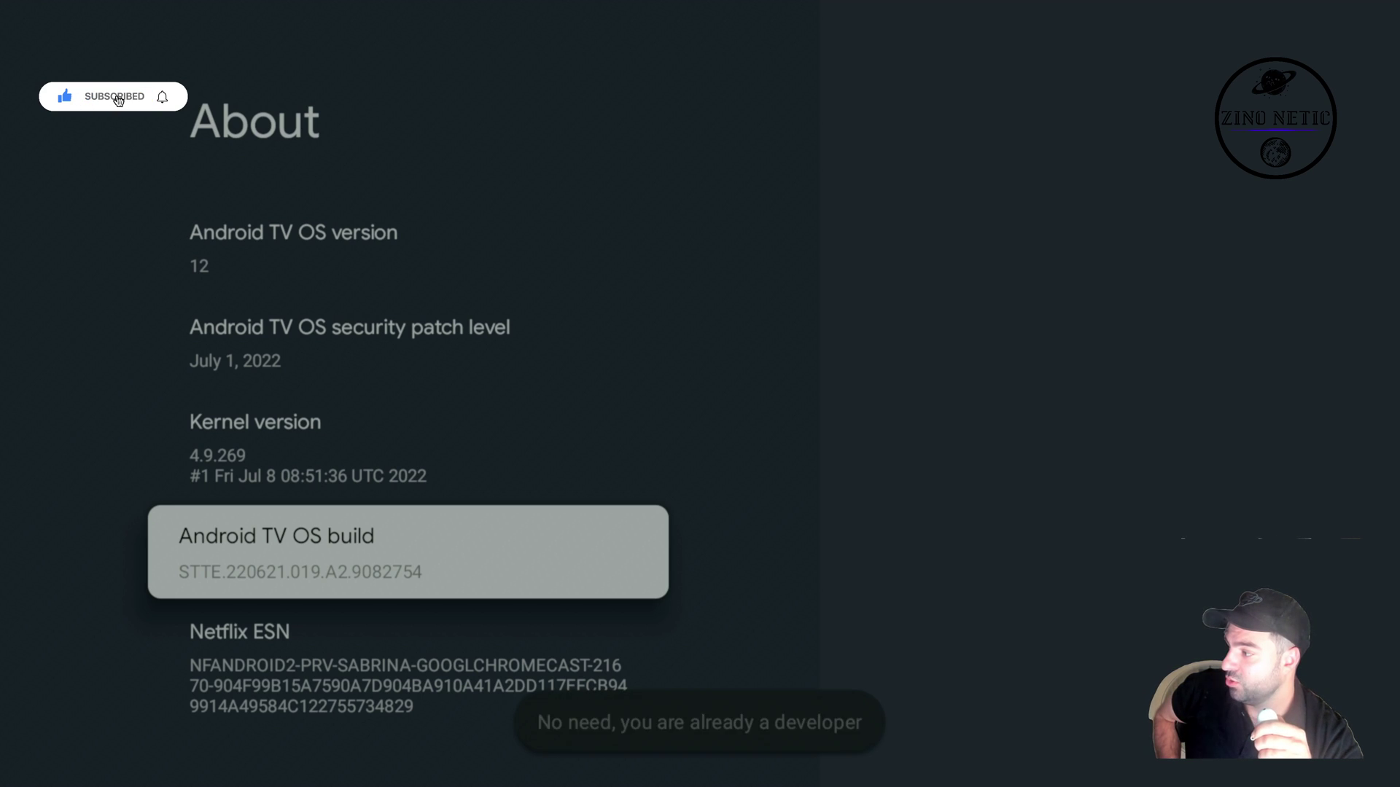
key("Return")
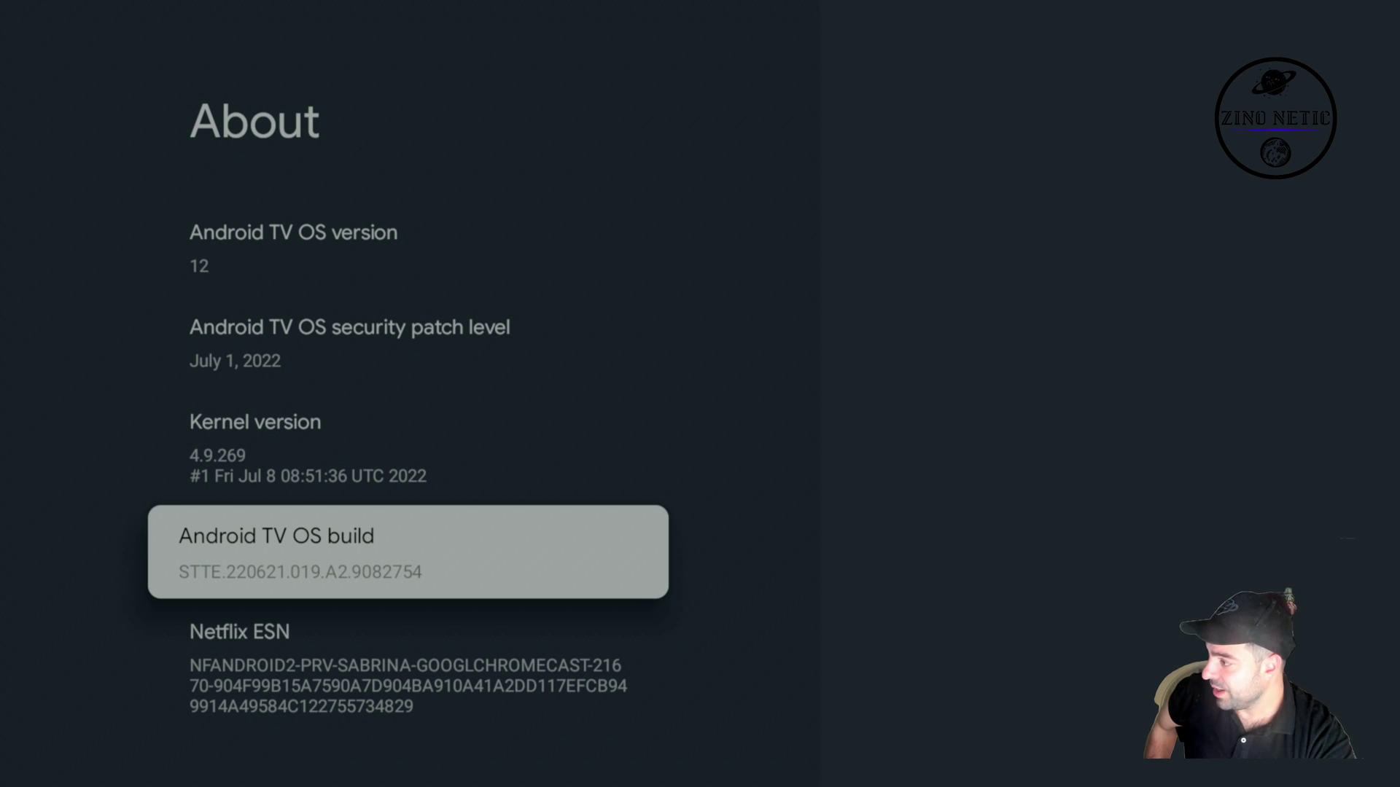
Return to the main settings list, open the Apps settings and go down to the entries below App permissions
key("Escape")
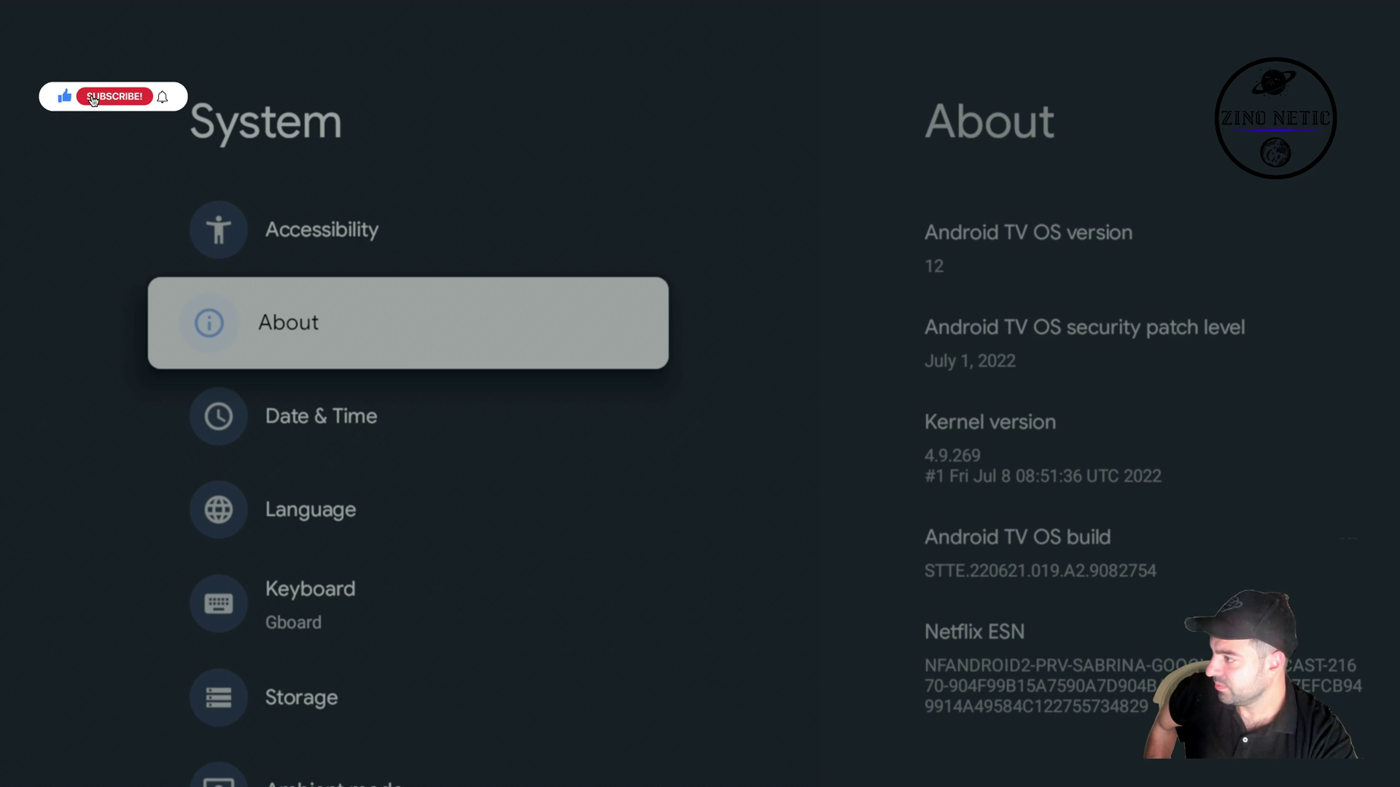
key("Up")
key("Escape")
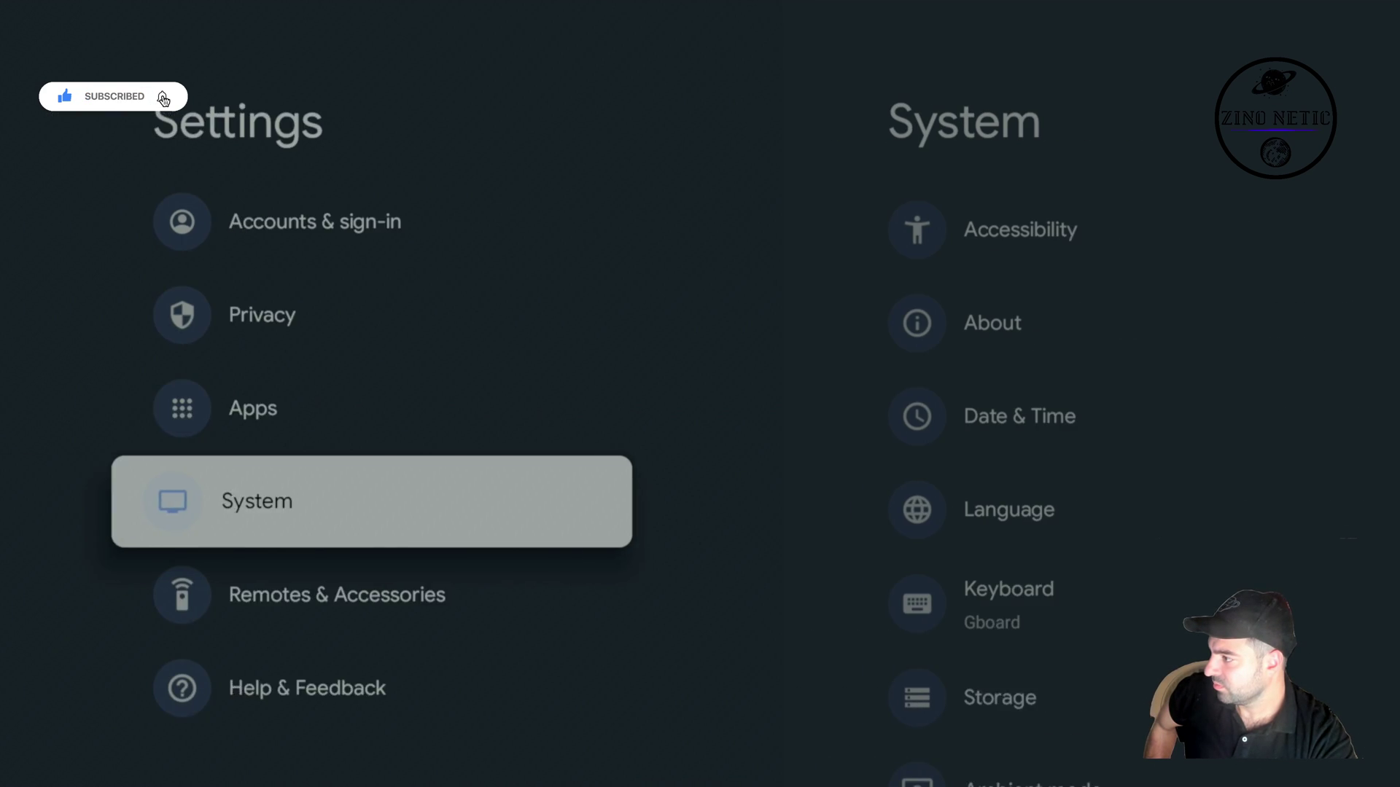
key("Up")
key("Return")
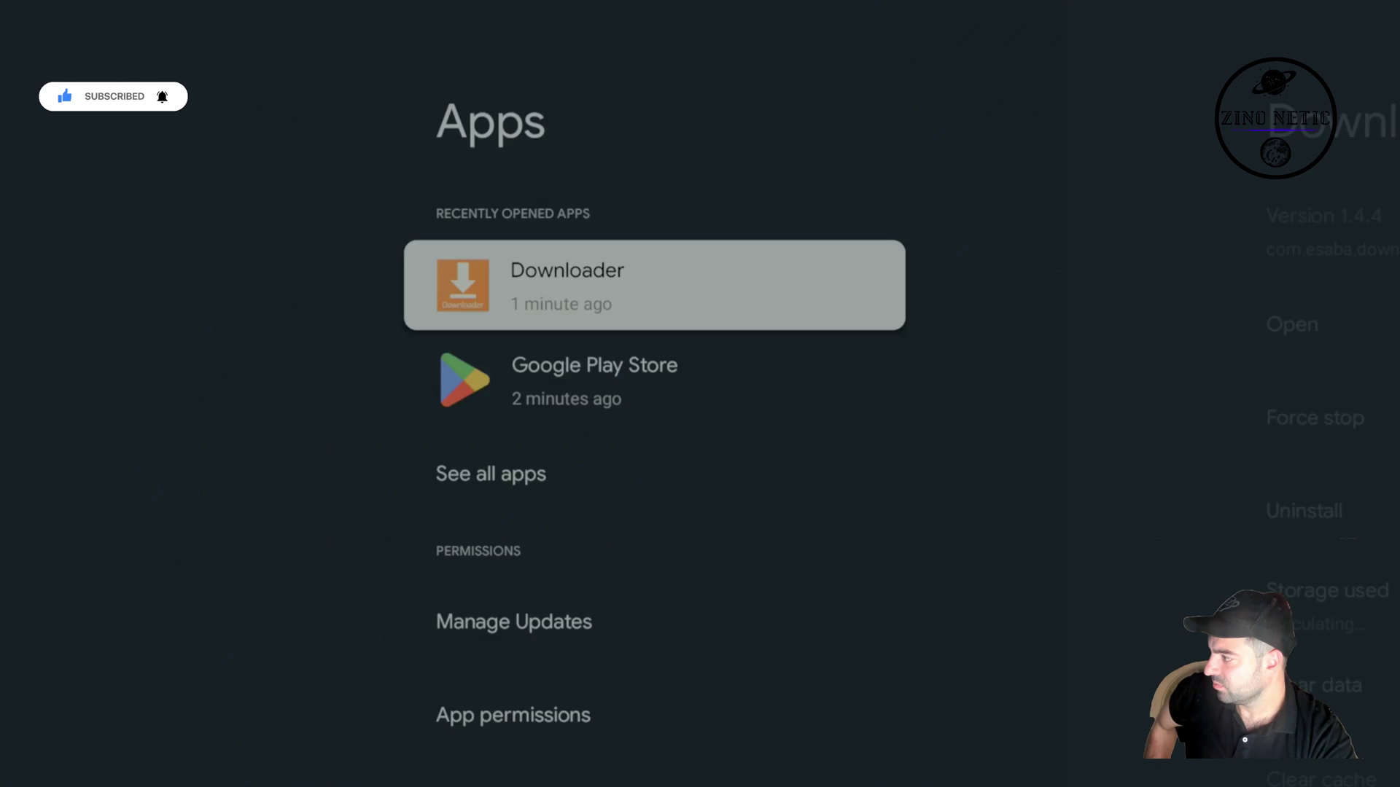
key("Down")
key("Down")
key("Down")
key("Down")
key("Down")
key("Down")
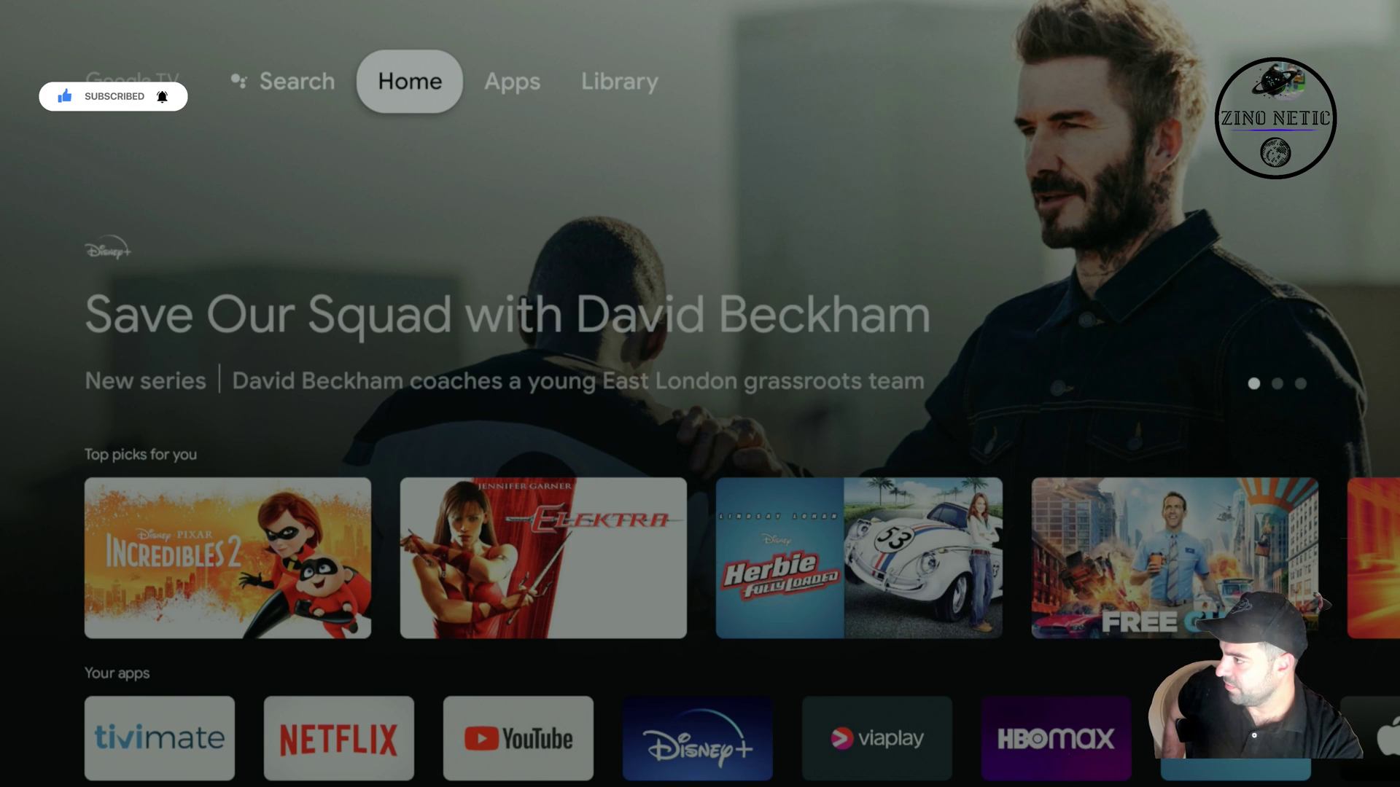
Show the full list of installed apps from the Your apps row on the home screen
key("Down")
key("Down")
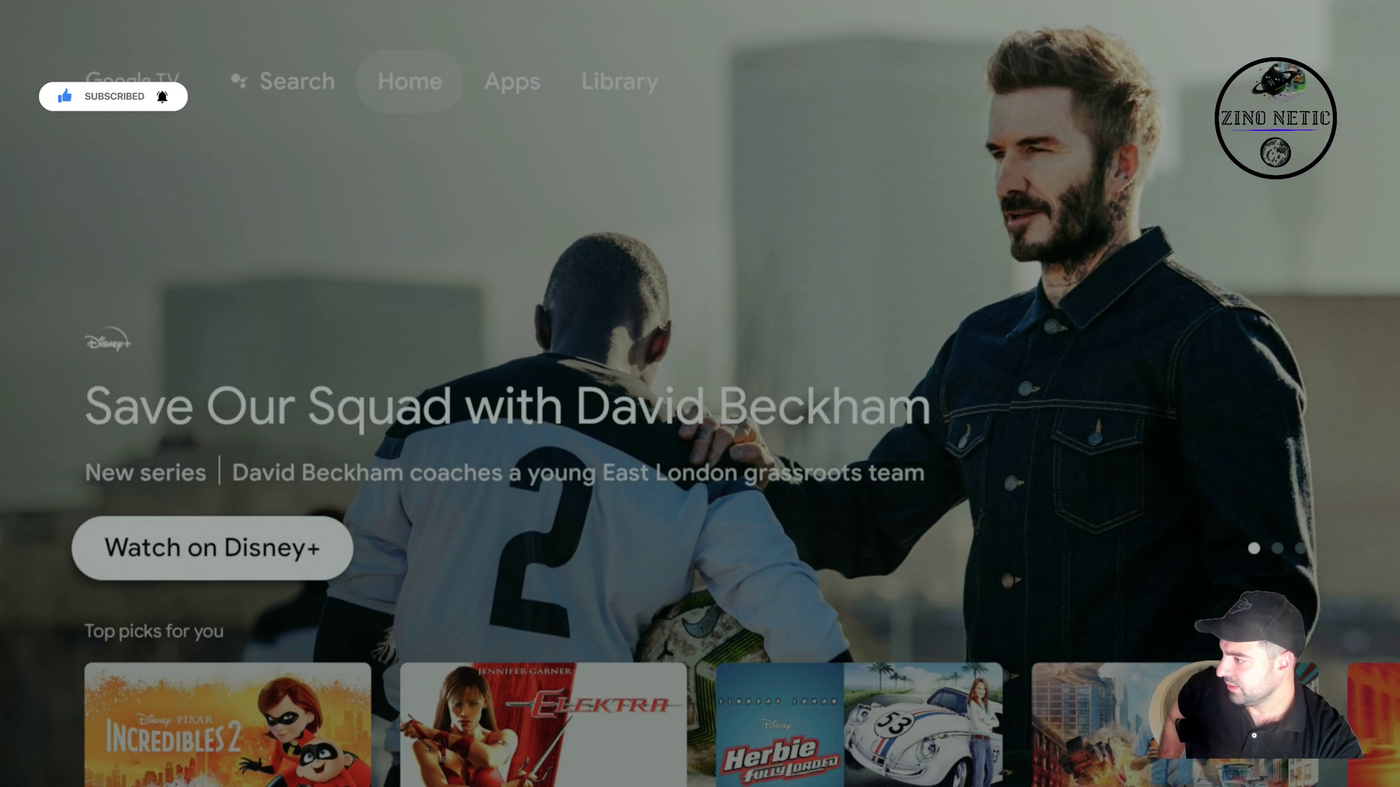
key("Down")
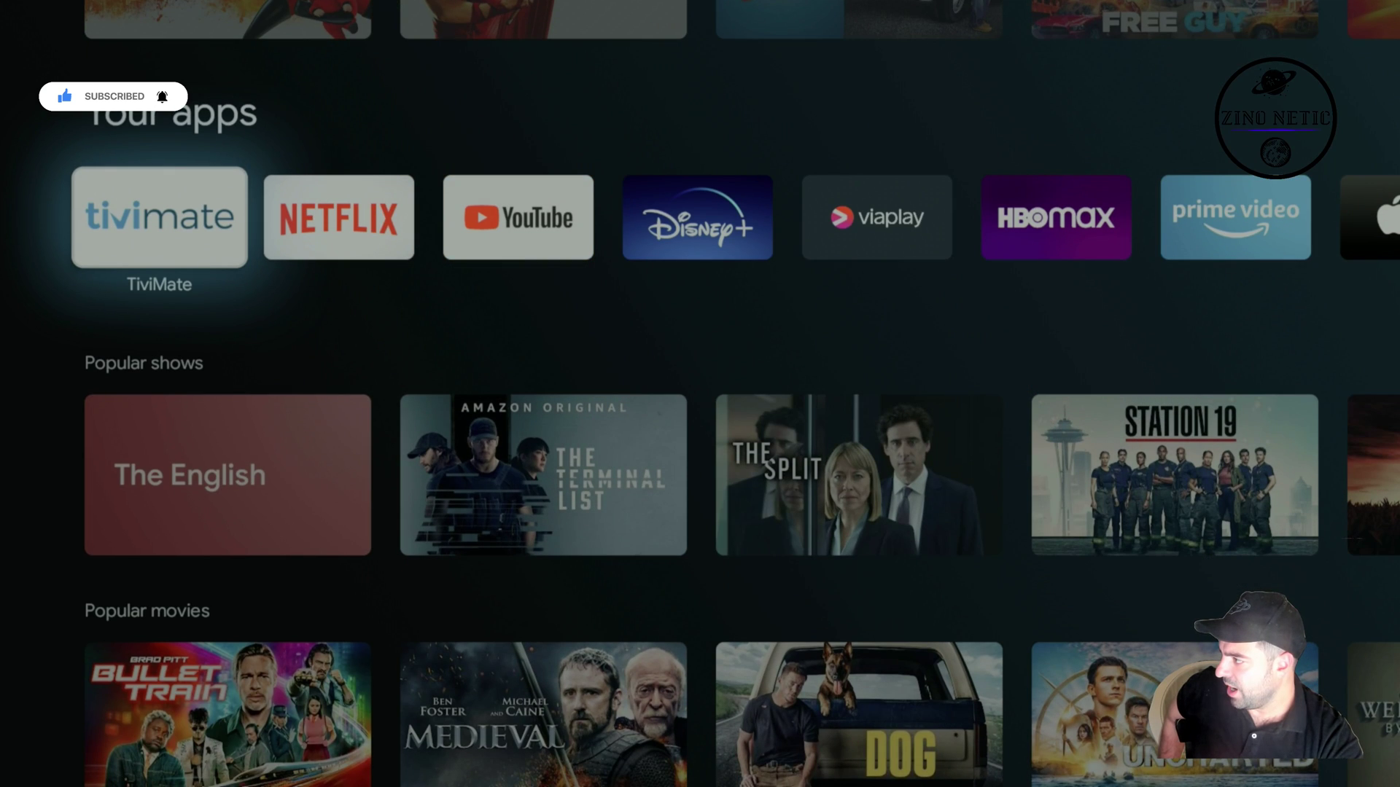
key("Right")
key("Right")
key("Right")
key("Right")
key("Right")
key("Right")
key("Right")
key("Right")
key("Right")
key("Right")
key("Right")
key("Right")
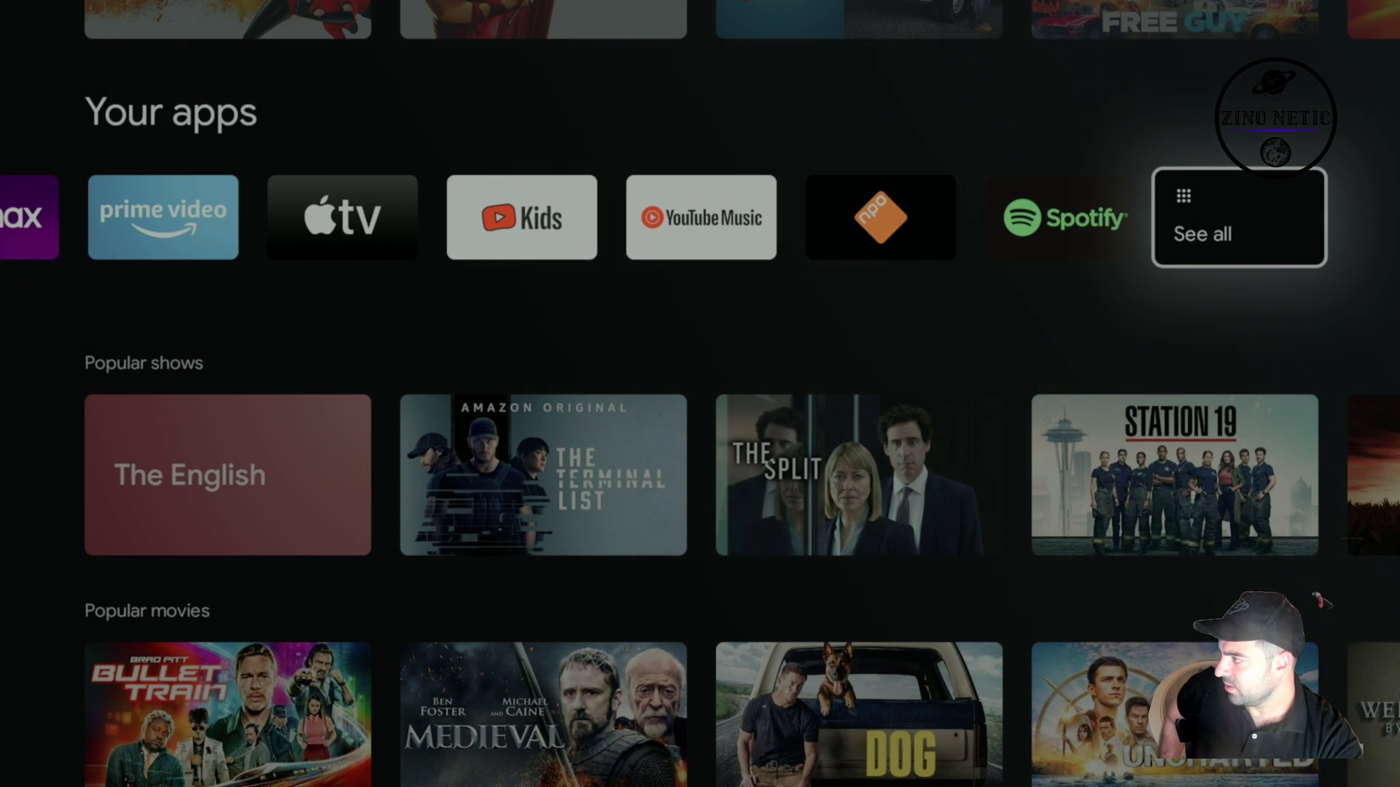
key("Return")
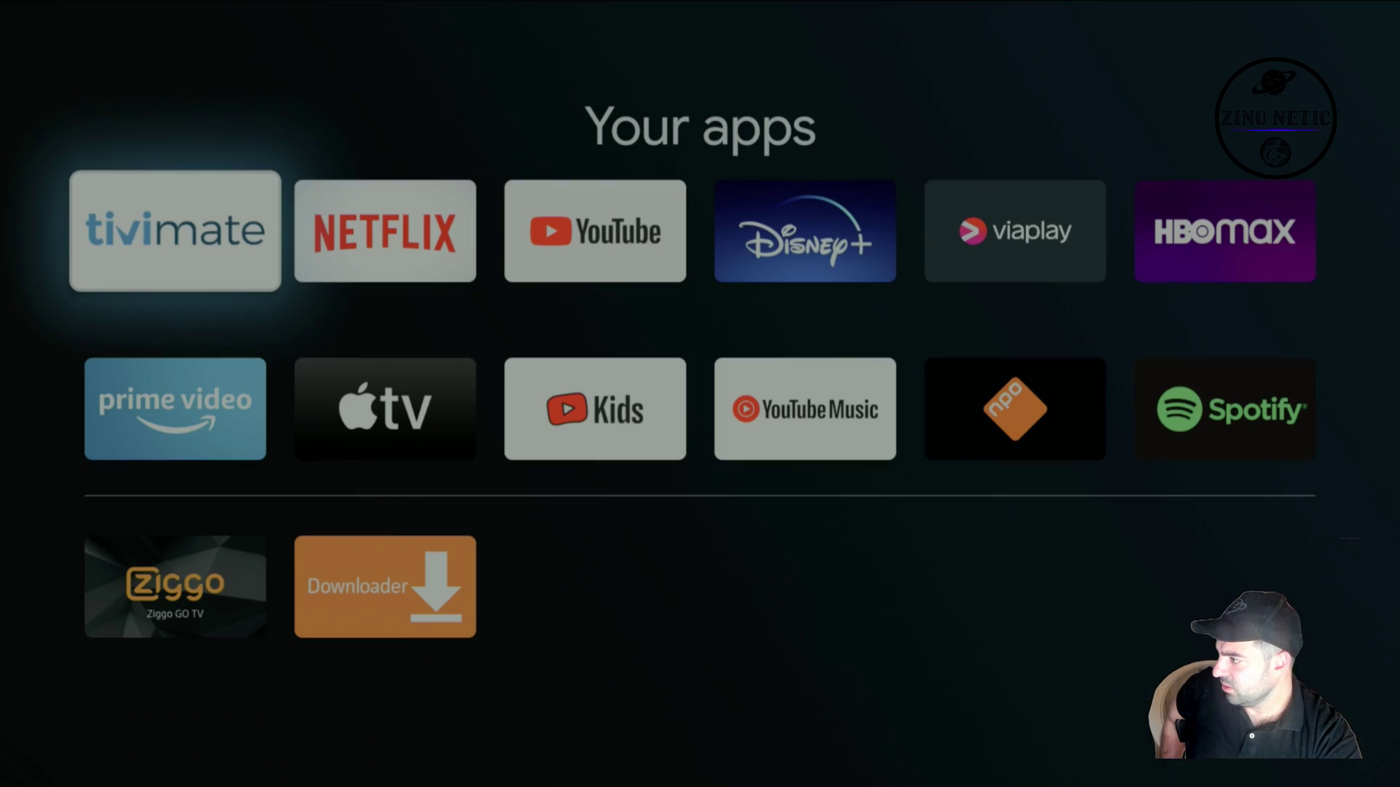
Move the Downloader app to the first row of the app list, between TiviMate and Netflix
key("Down")
key("Down")
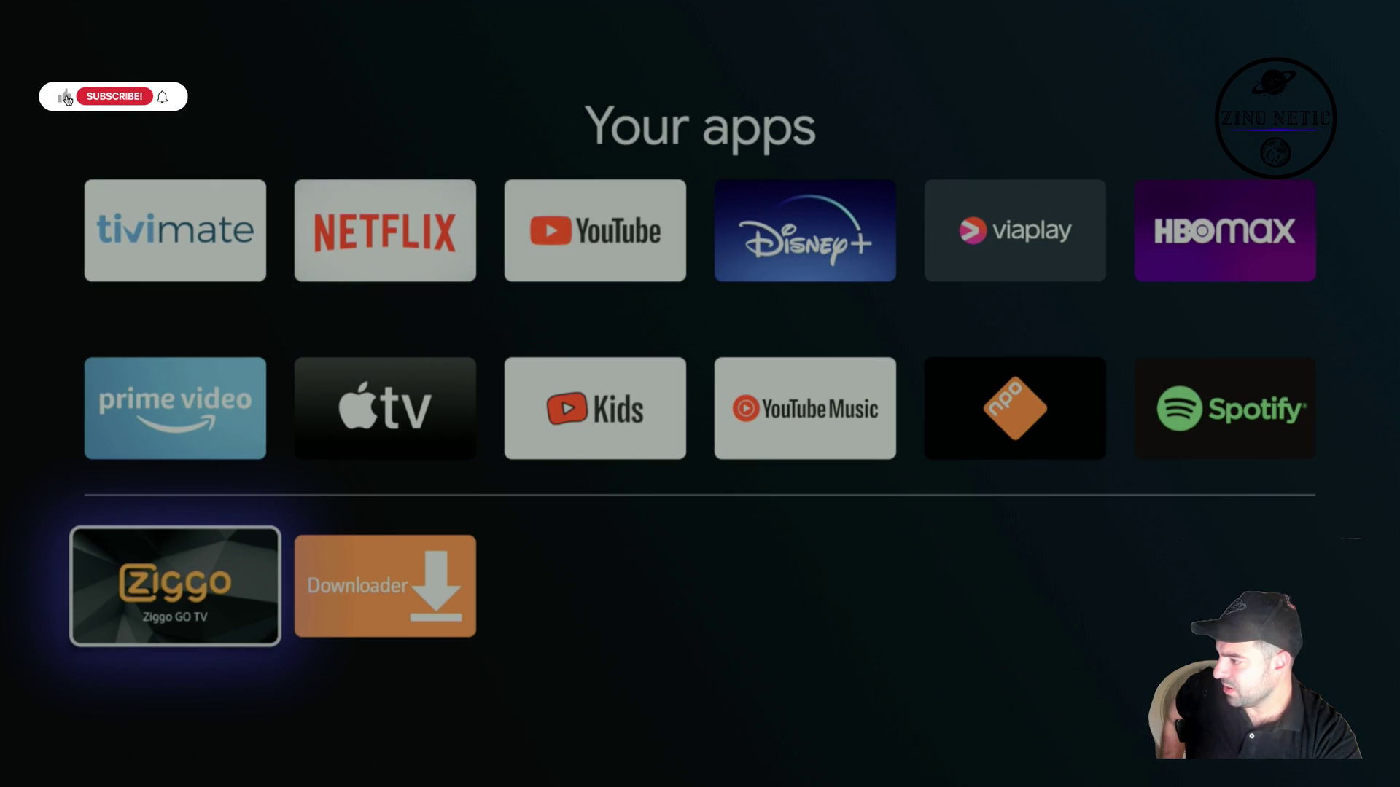
key("Right")
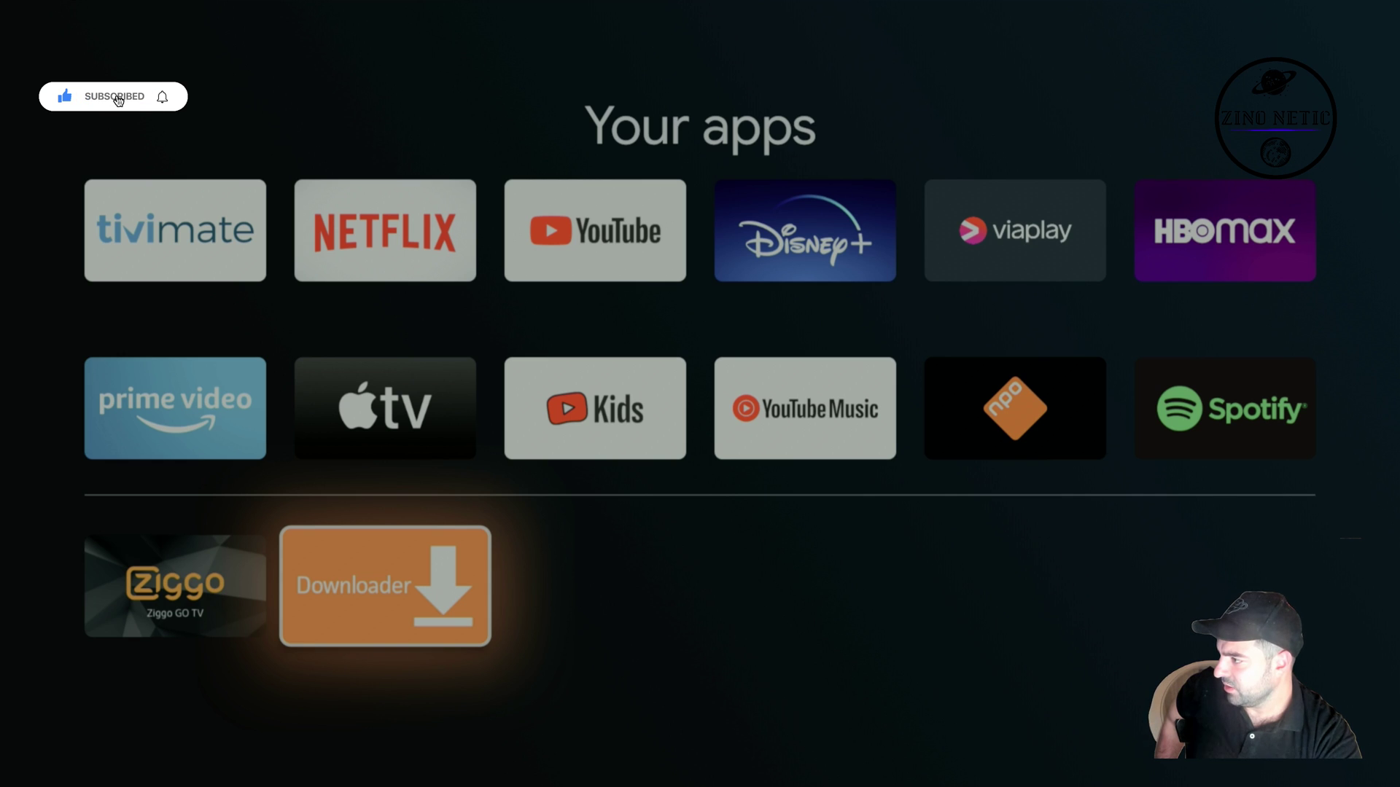
key("Return")
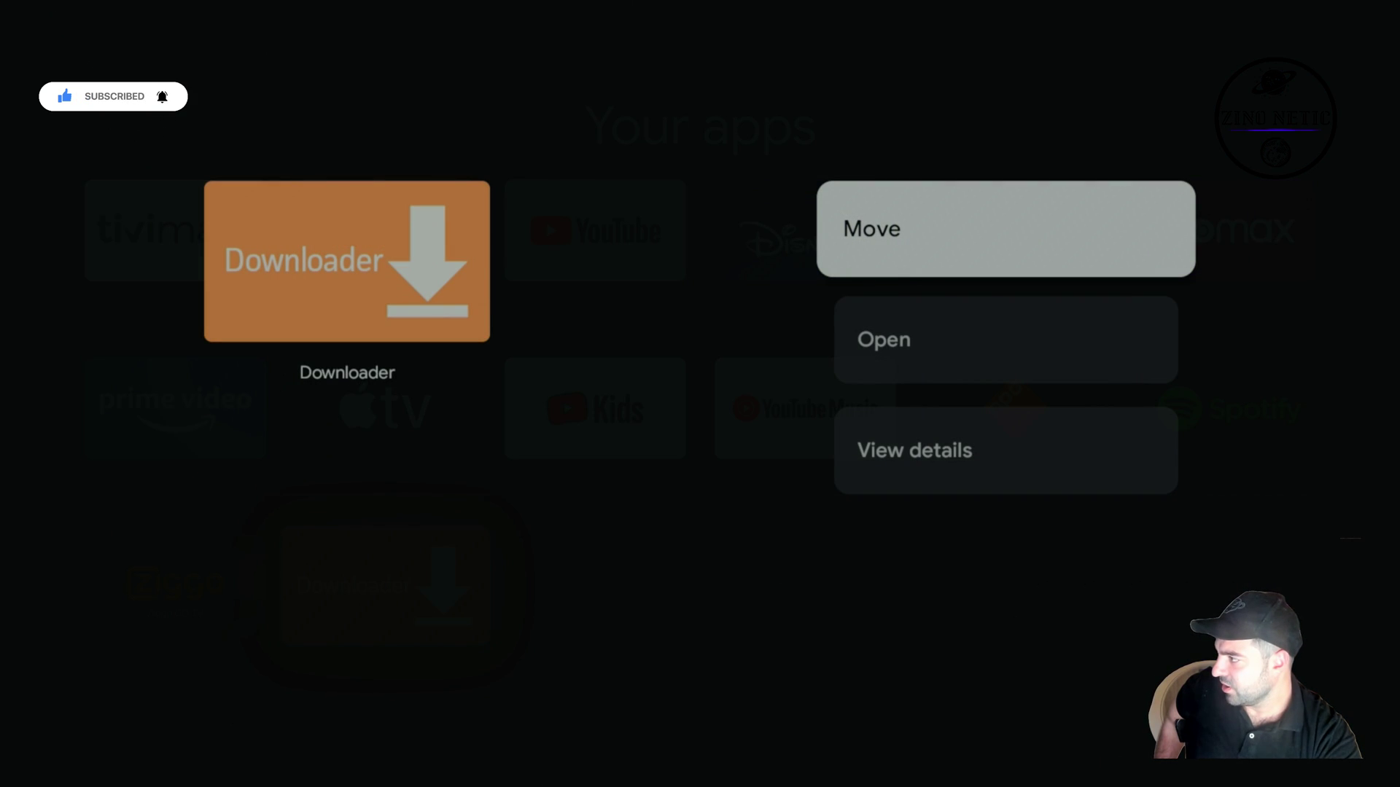
key("Return")
key("Up")
key("Up")
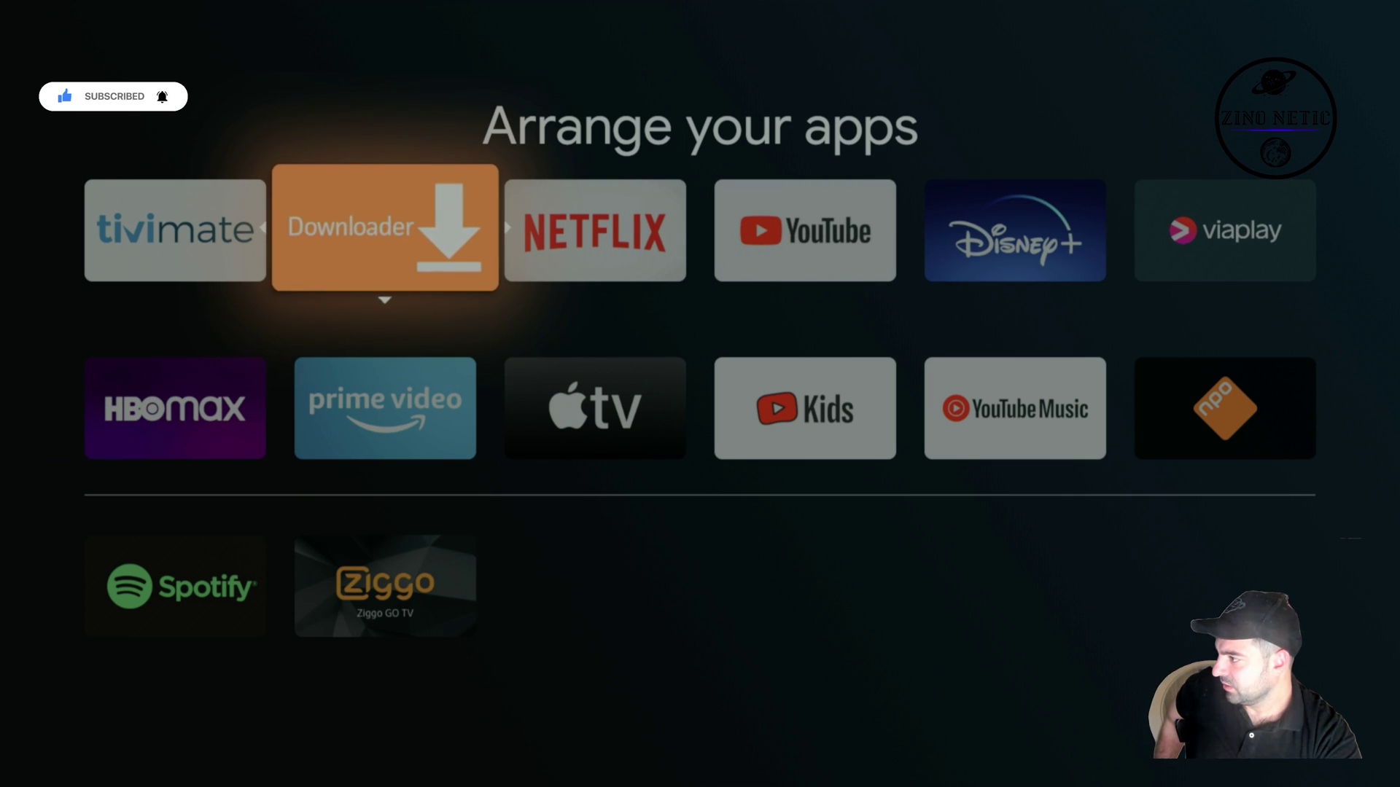
key("Return")
Move Netflix one place along, between YouTube and Disney+, and finish arranging the apps
key("Right")
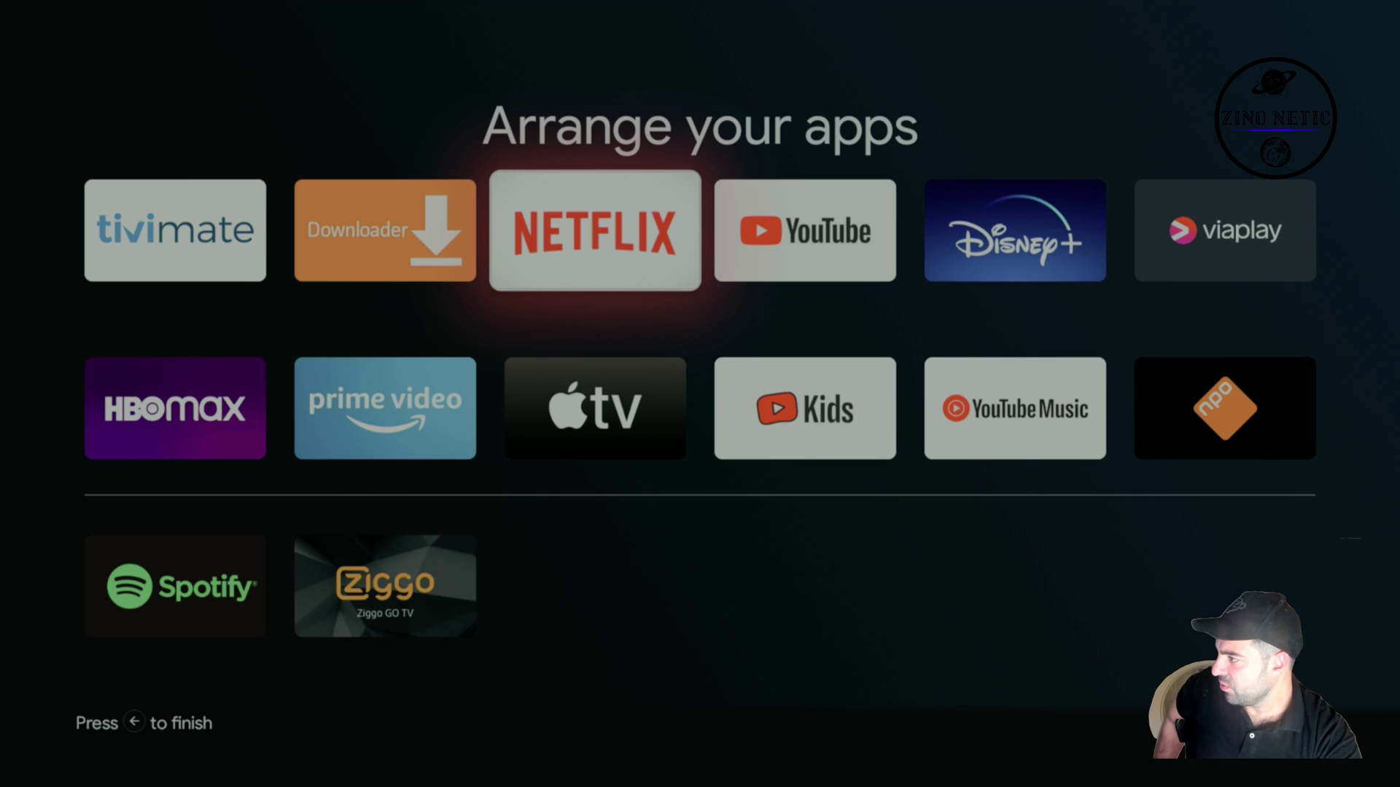
key("Return")
key("Right")
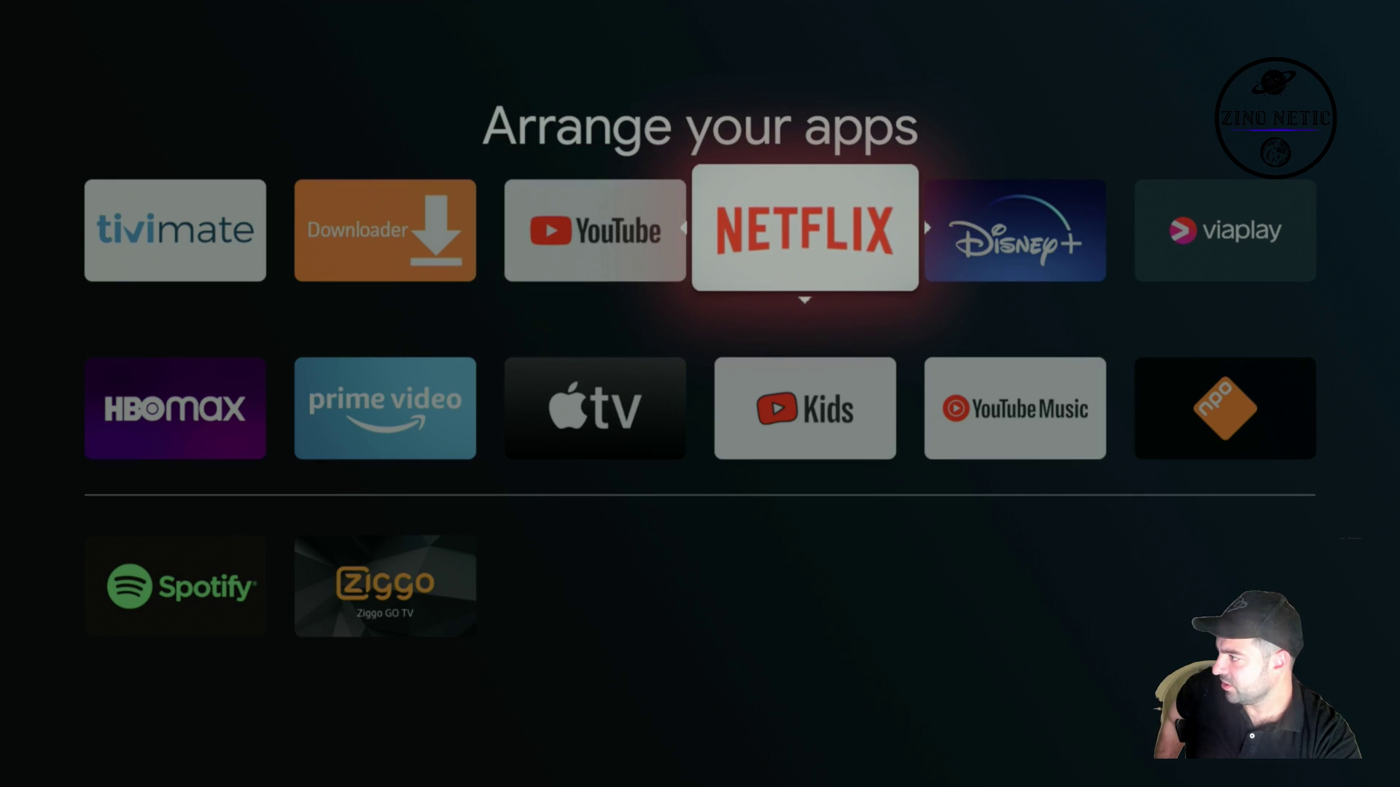
key("Return")
key("Down")
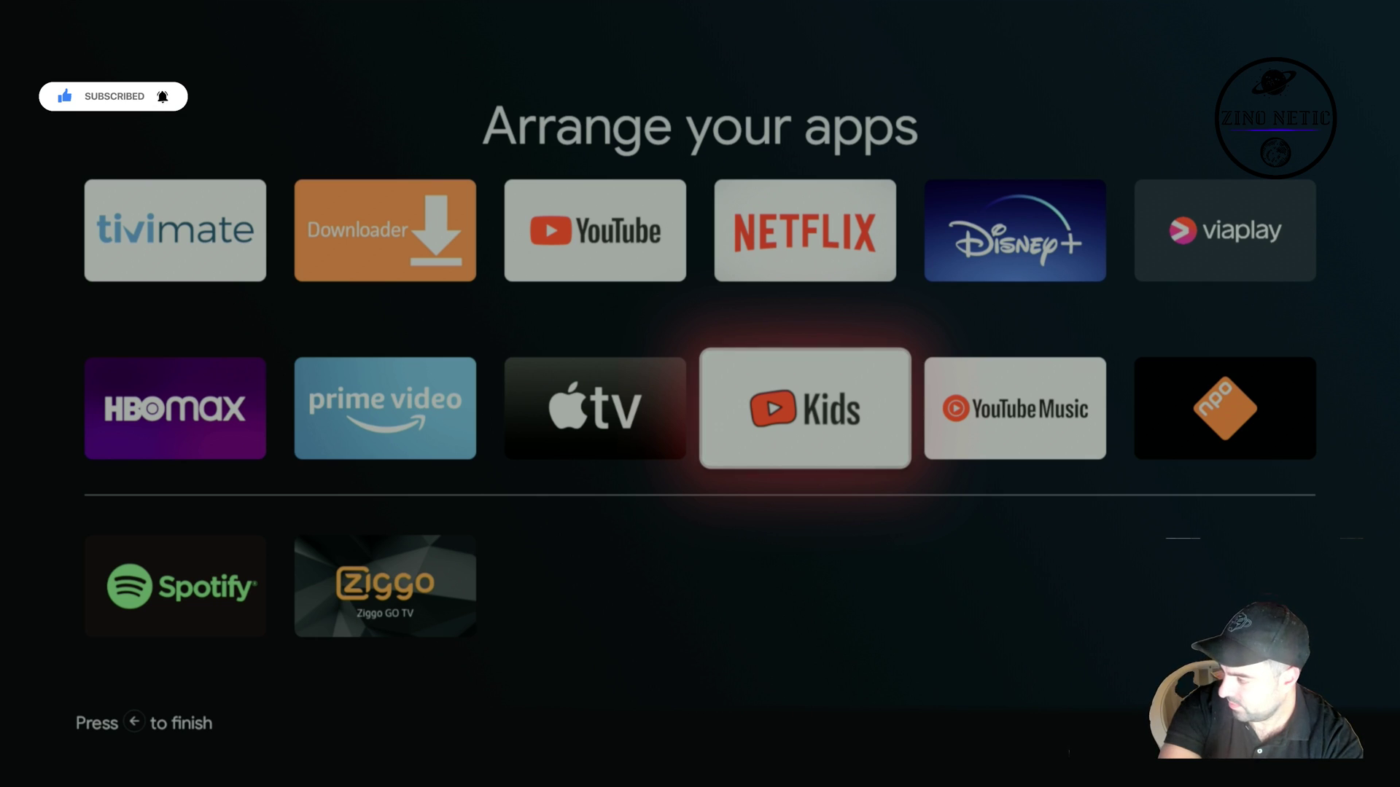
key("Escape")
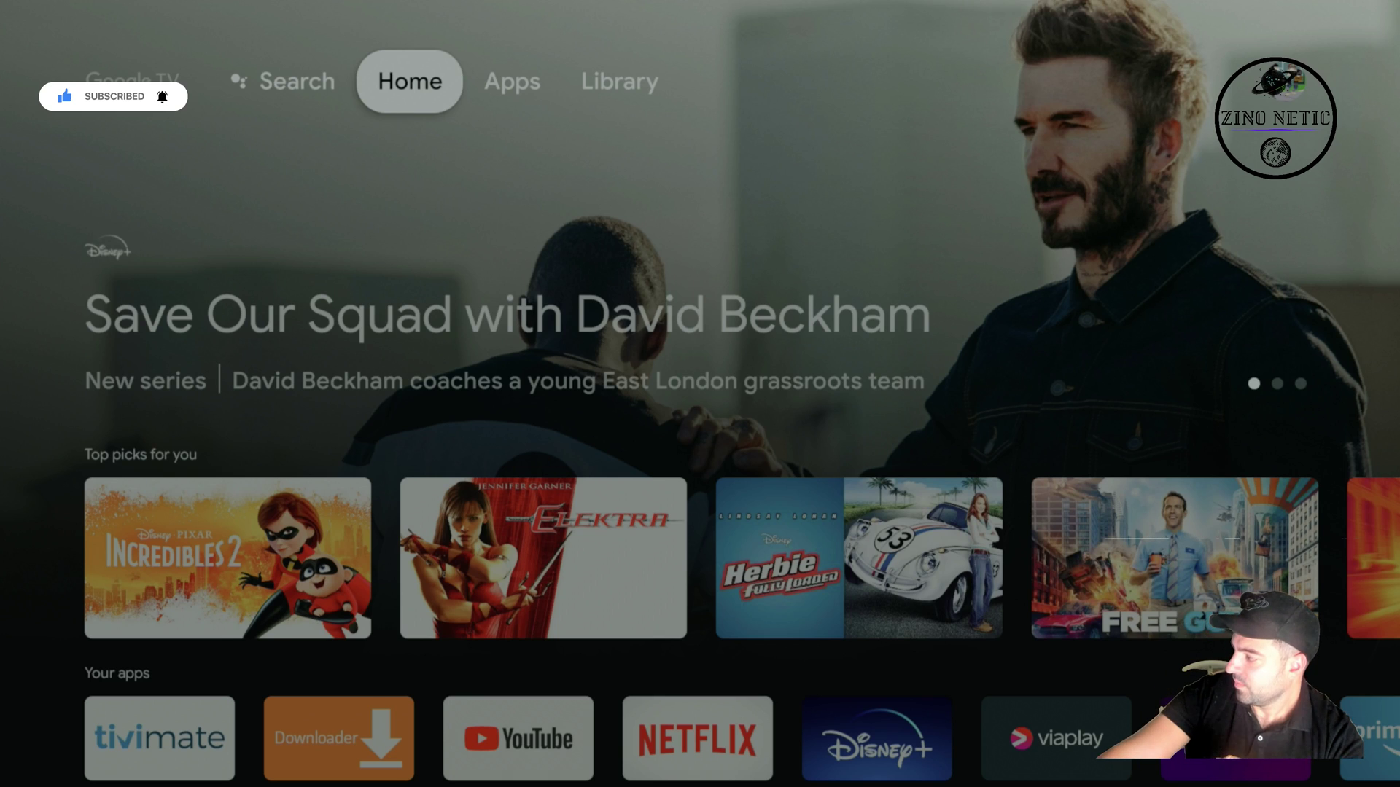